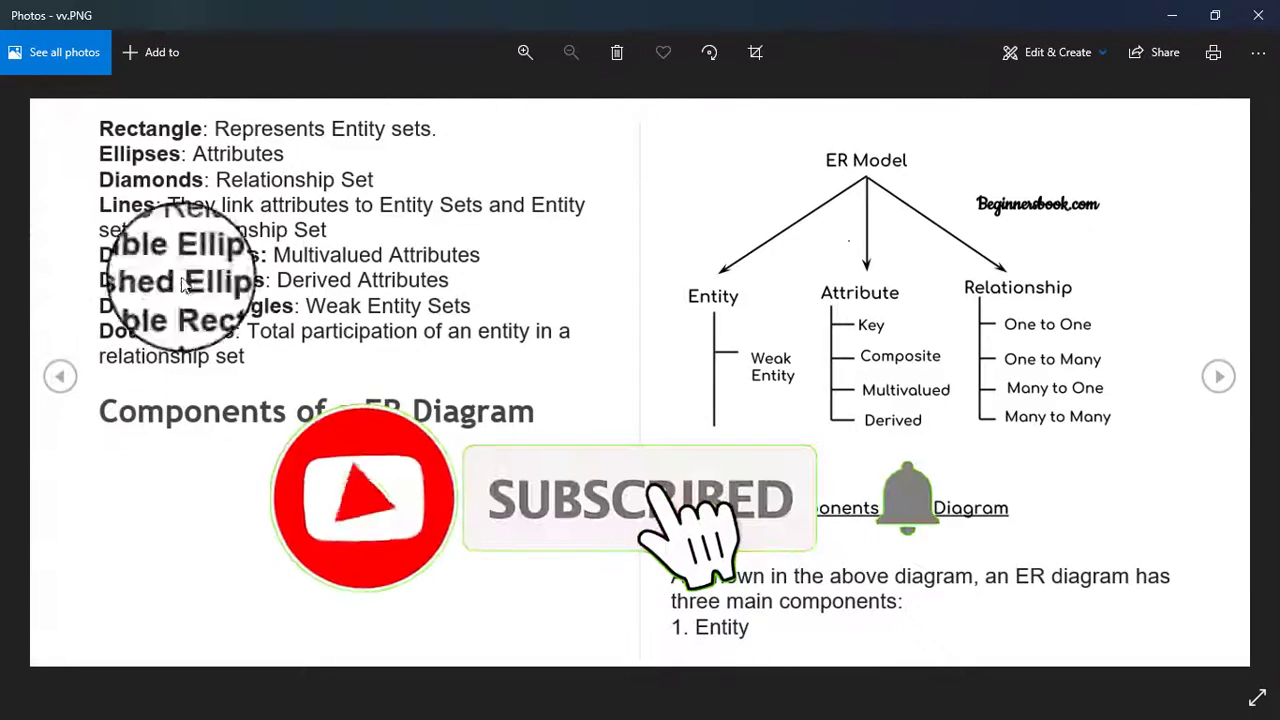
# Step: Close the photo viewer and refresh the desktop twice
pyautogui.click(1215, 15)
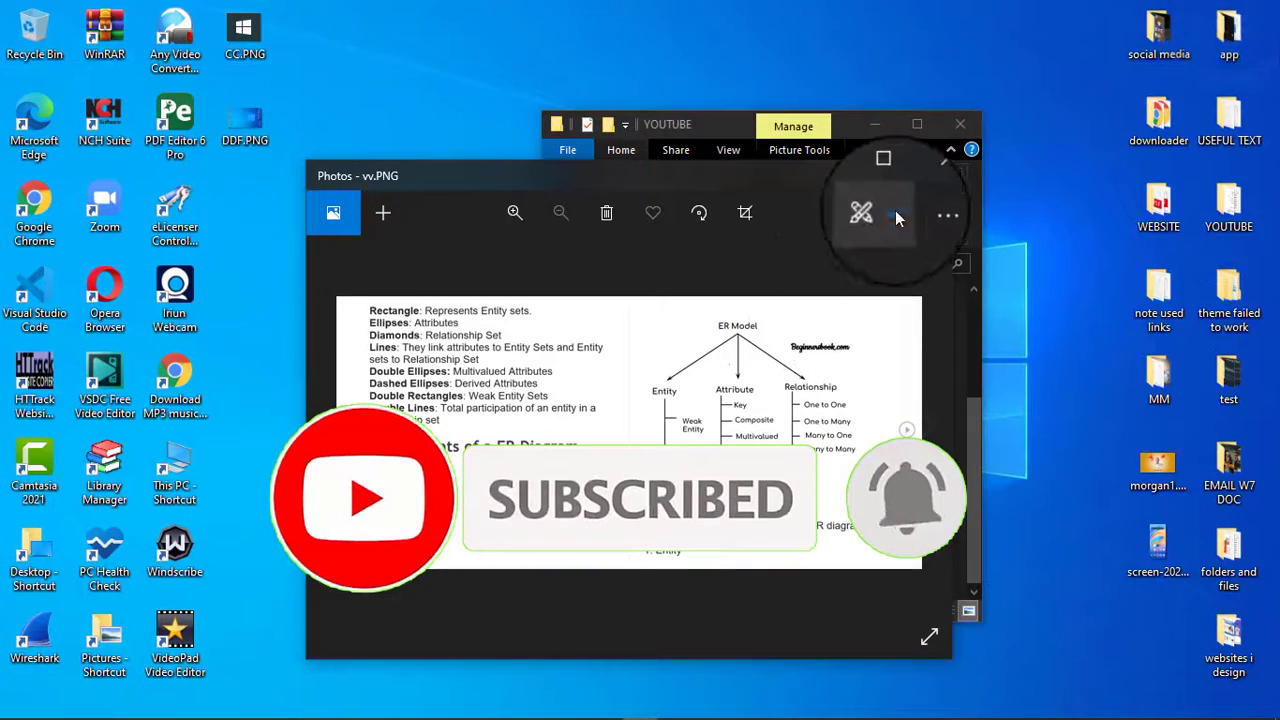
pyautogui.click(937, 174)
pyautogui.rightClick(396, 152)
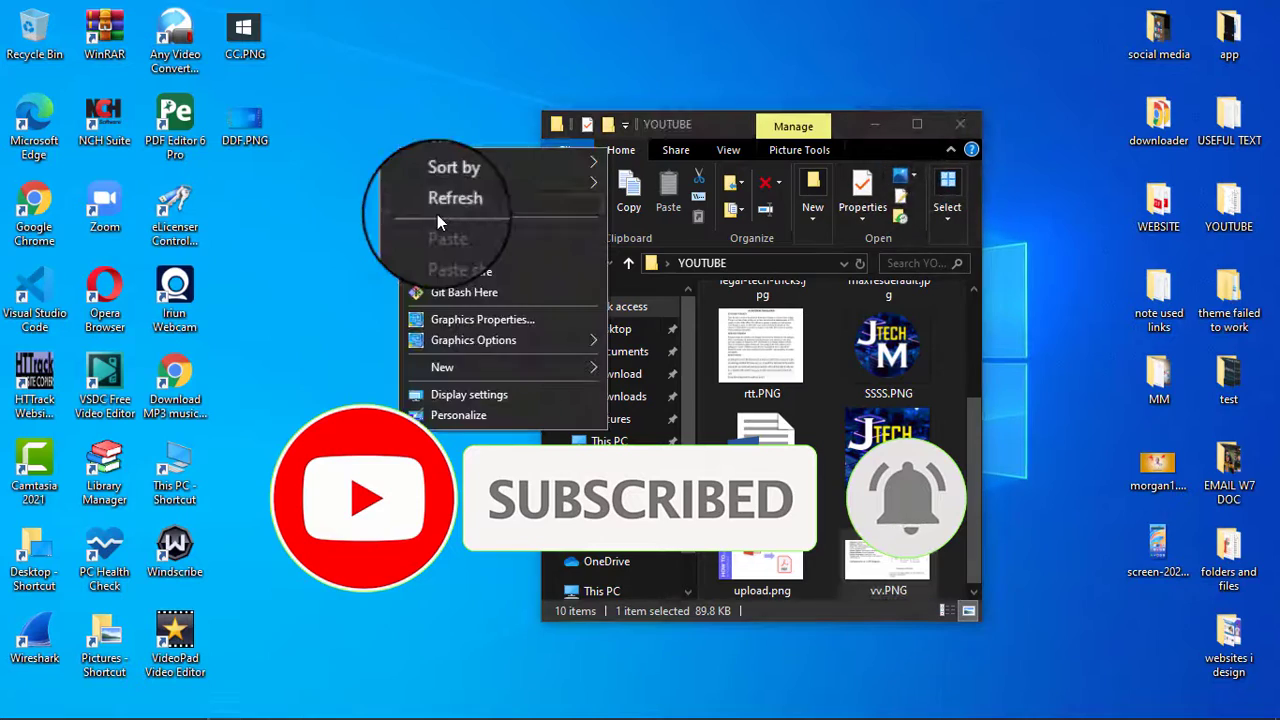
pyautogui.click(412, 205)
pyautogui.rightClick(400, 196)
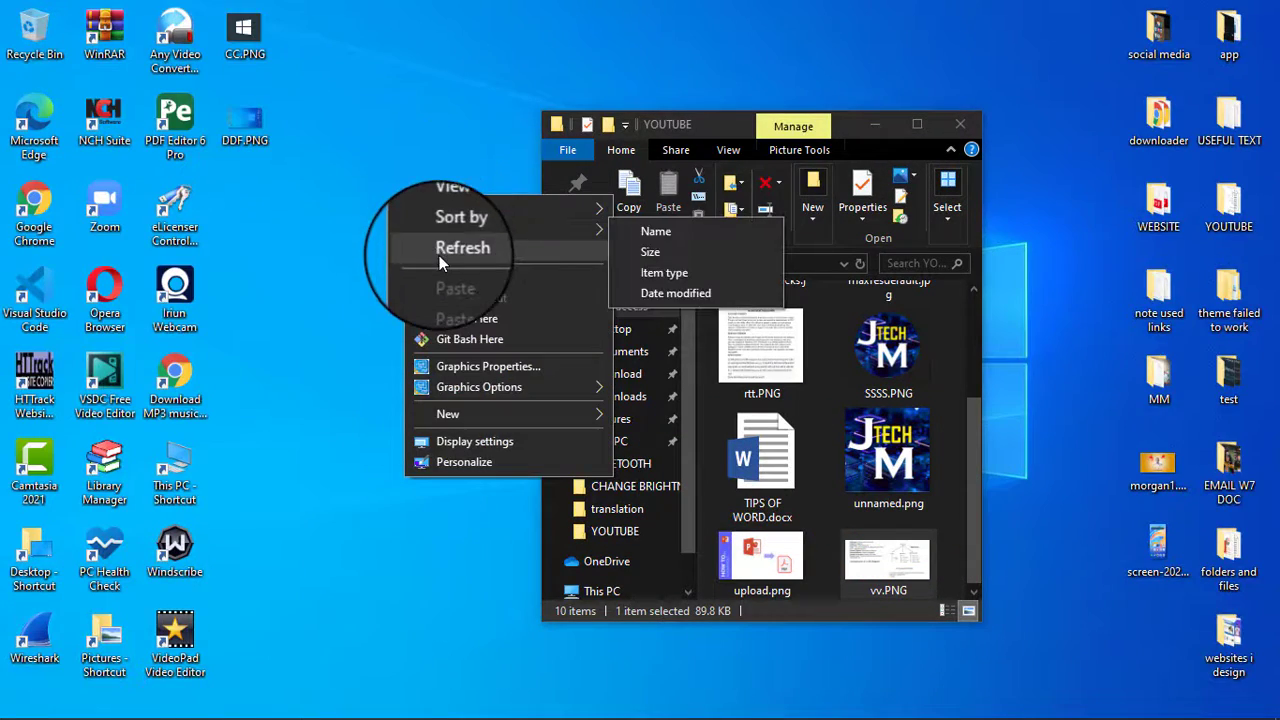
pyautogui.click(439, 251)
# Step: Move the File Explorer window to the lower right and refresh the desktop again
pyautogui.moveTo(714, 140); pyautogui.dragTo(990, 486)
pyautogui.rightClick(388, 10)
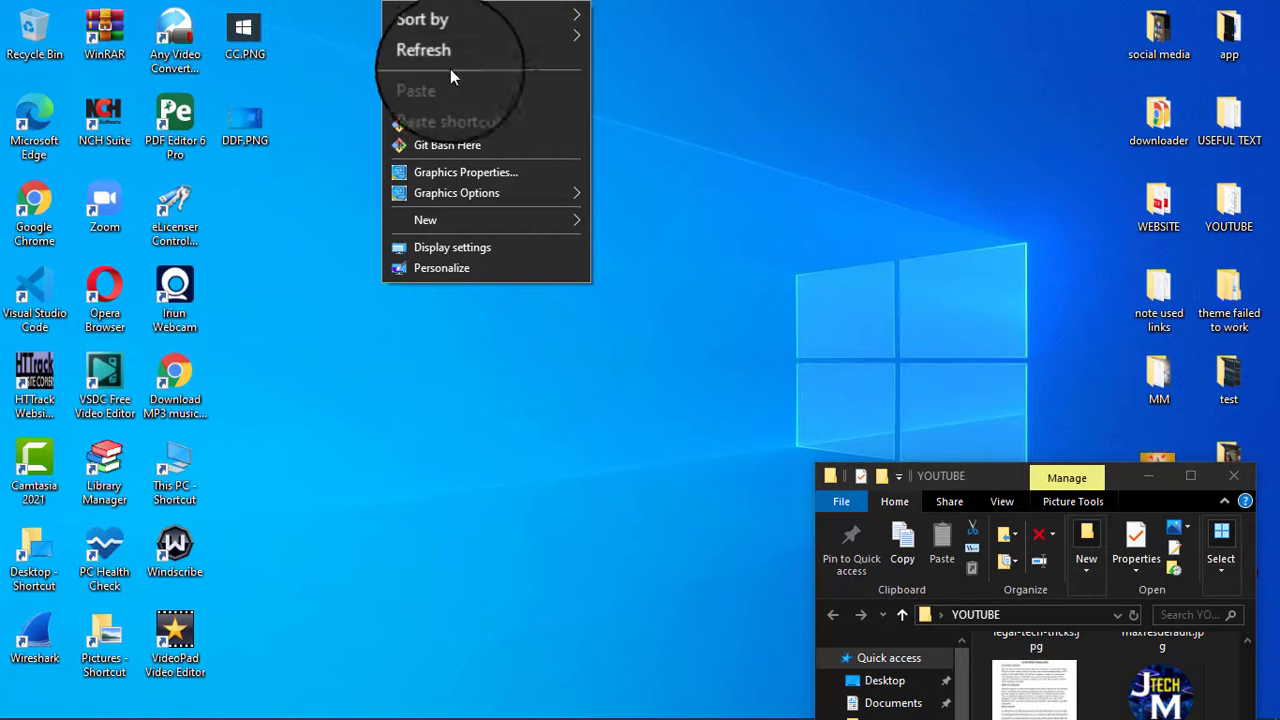
pyautogui.click(444, 57)
pyautogui.rightClick(462, 112)
pyautogui.click(486, 181)
# Step: Create a new Microsoft Word Document named yer.docx on the desktop and open it
pyautogui.rightClick(439, 112)
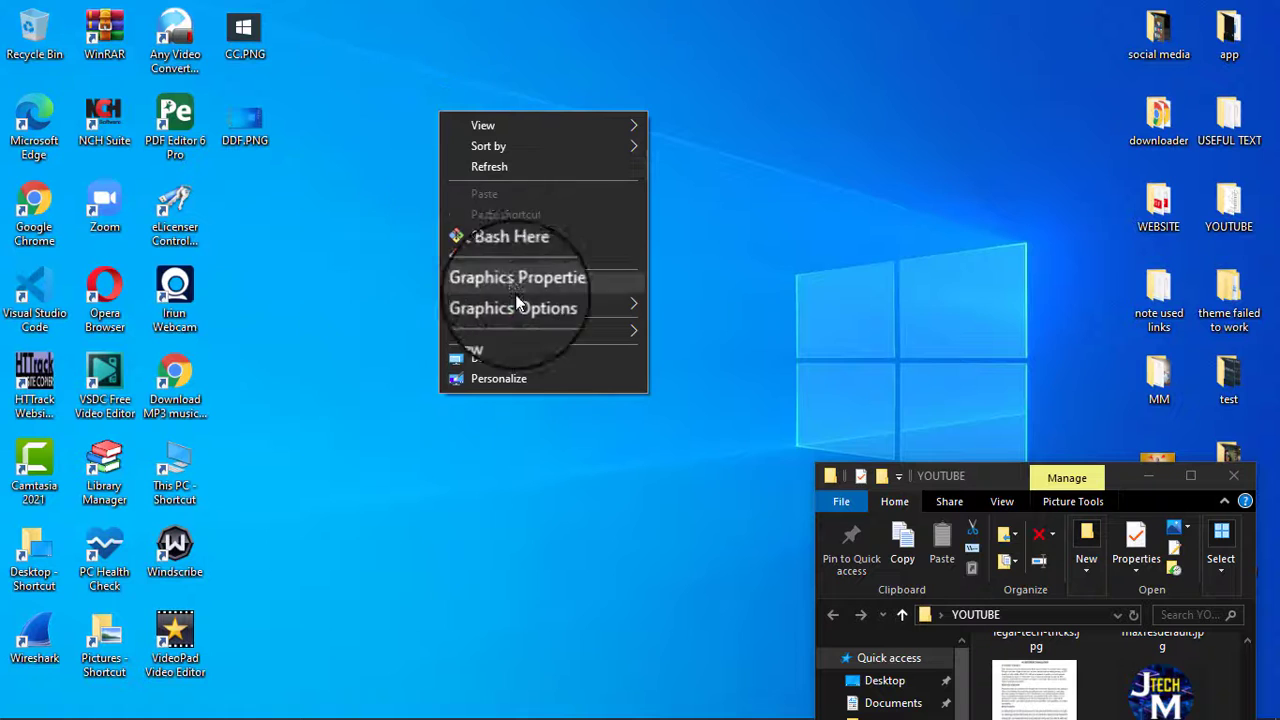
pyautogui.click(612, 337)
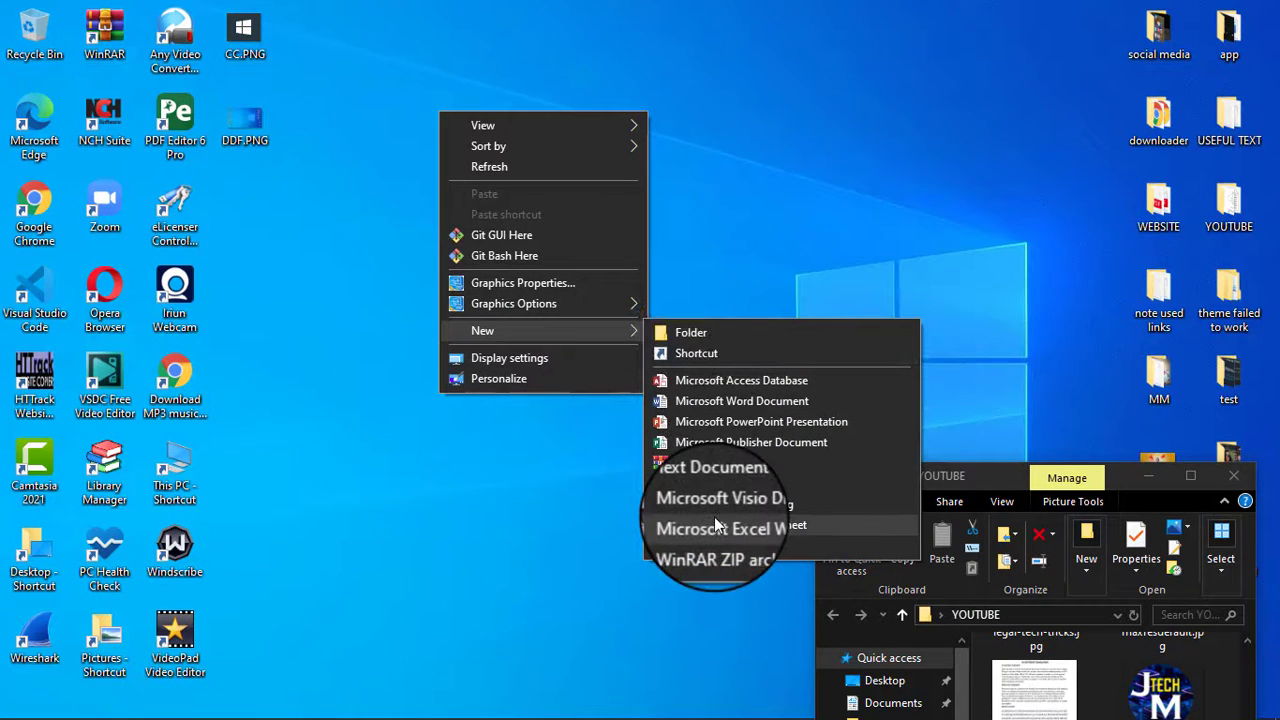
pyautogui.click(719, 401)
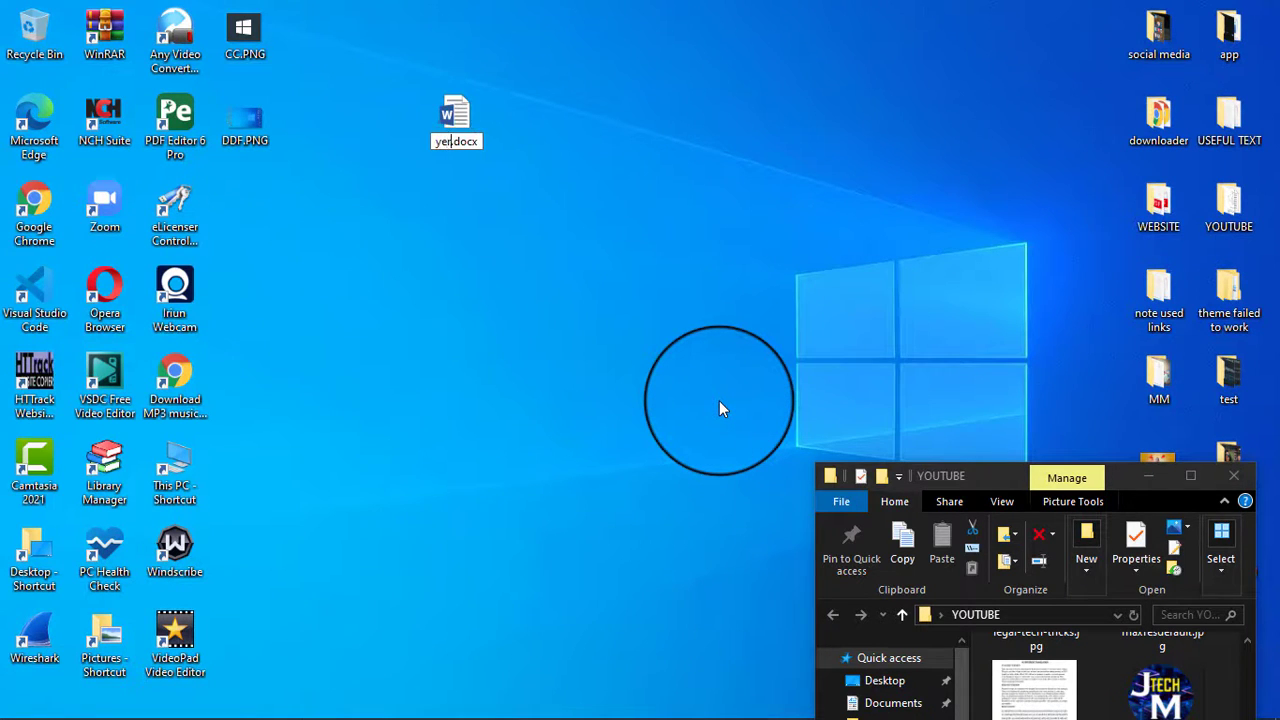
pyautogui.press('Return')
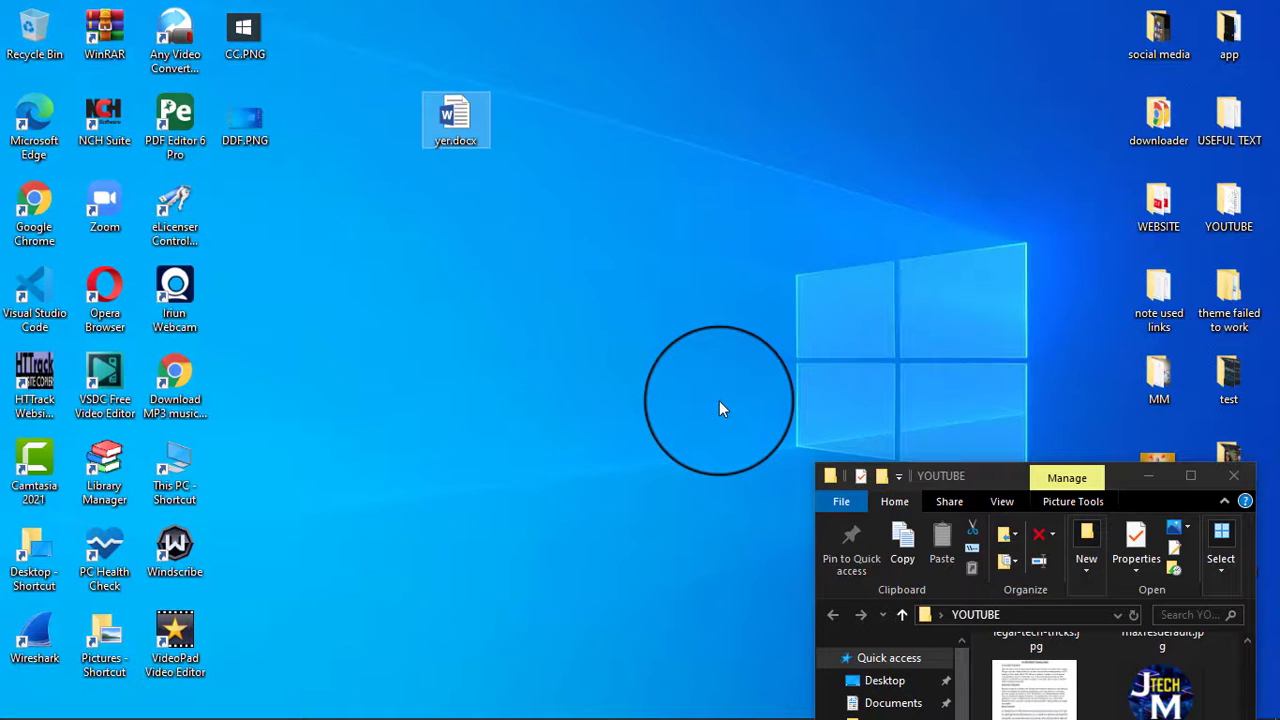
pyautogui.doubleClick(468, 128)
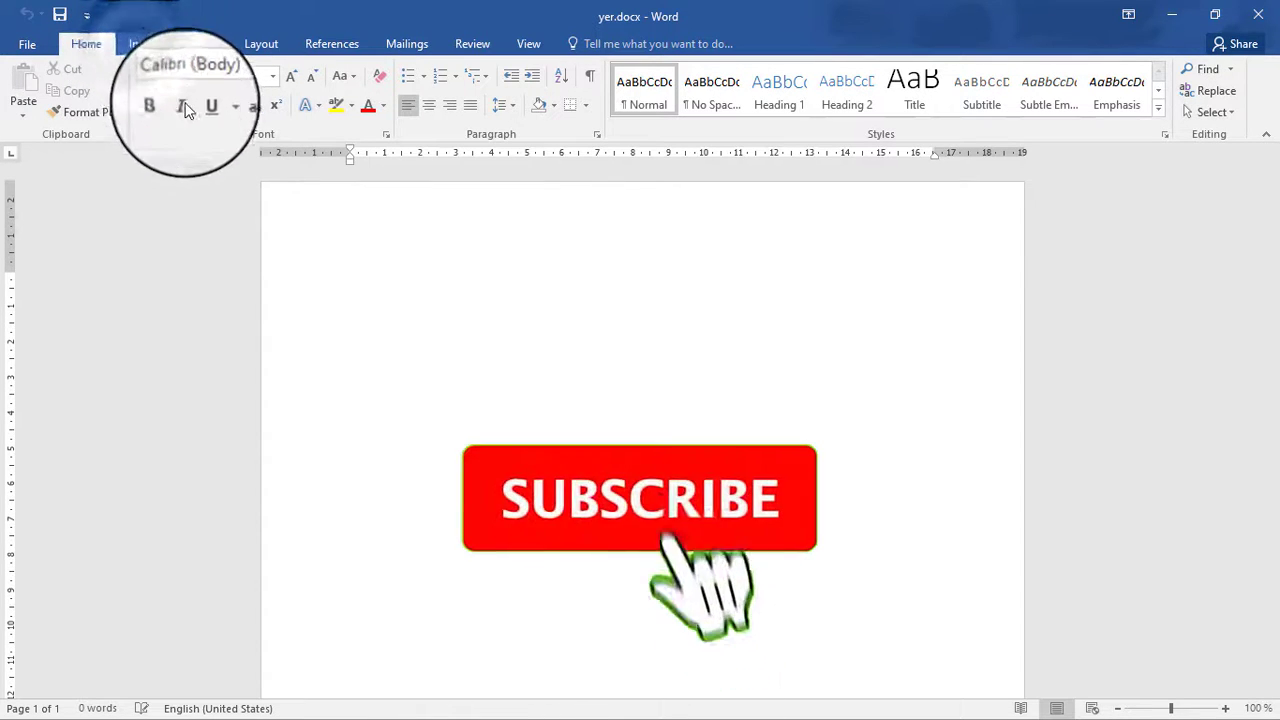
# Step: Start inserting a picture and browse to the Desktop's YOUTUBE folder
pyautogui.click(143, 44)
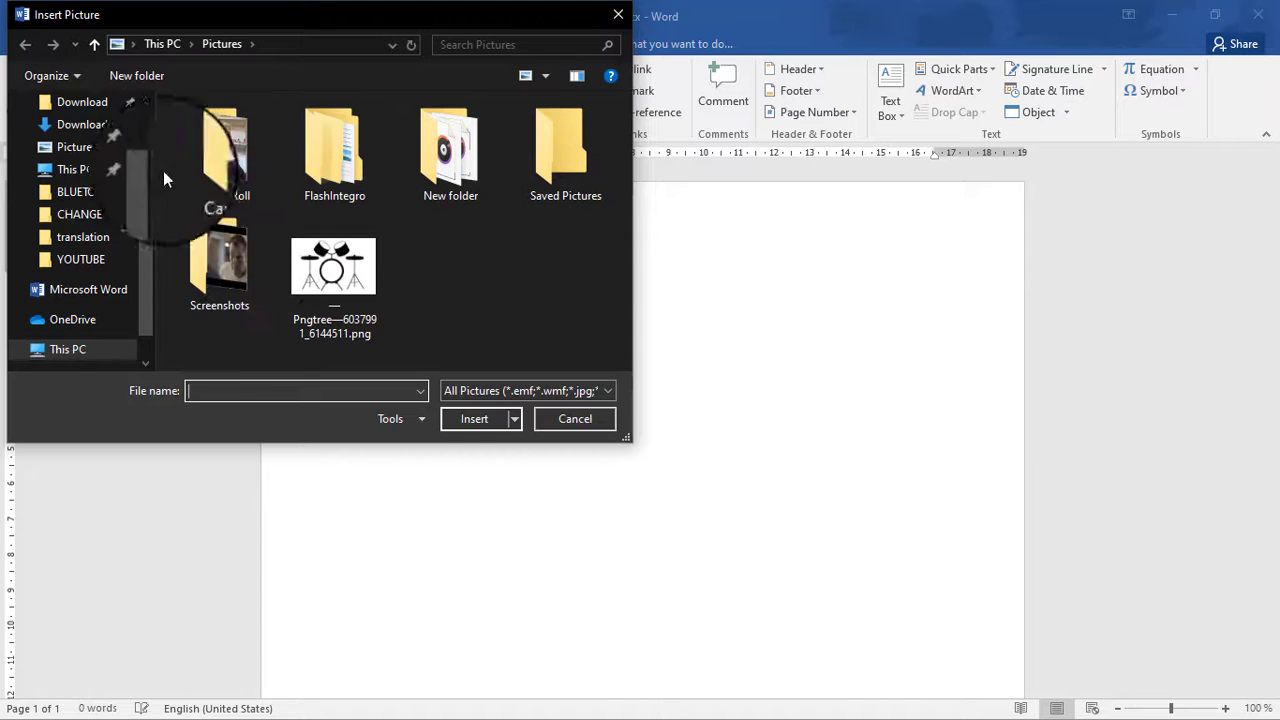
pyautogui.scroll(3, 130, 170)
pyautogui.click(110, 143)
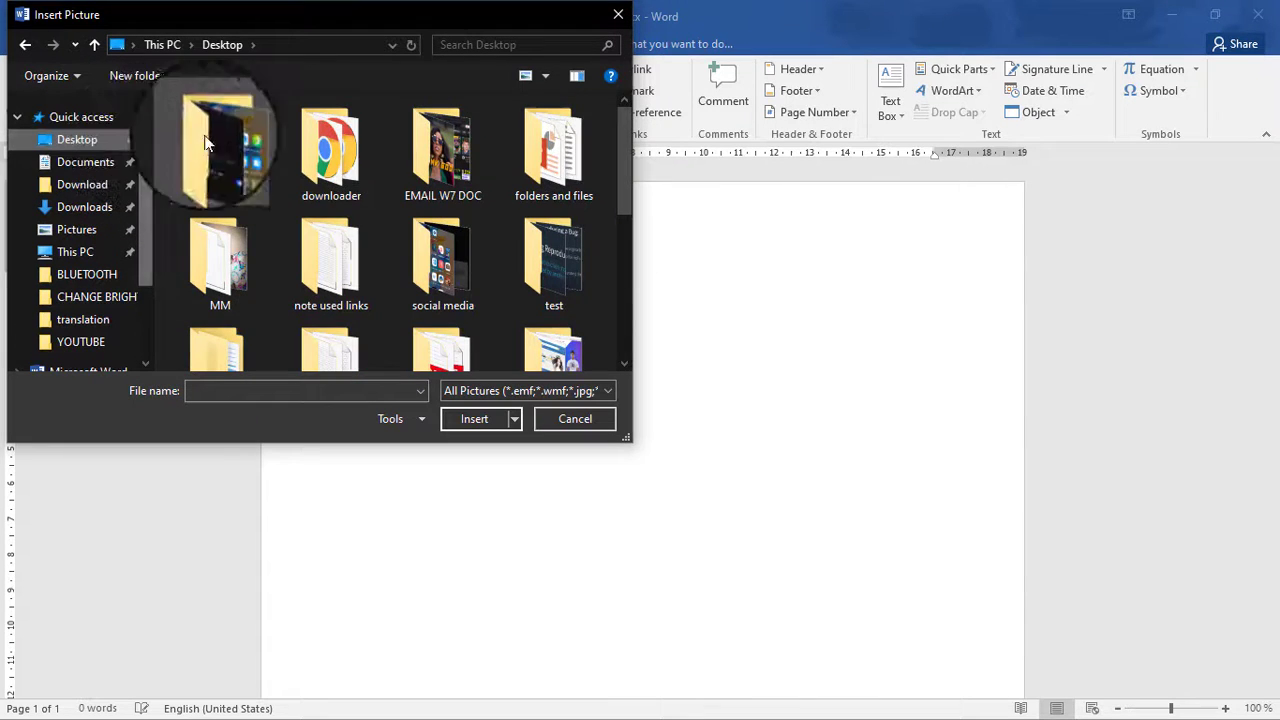
pyautogui.scroll(-1, 325, 234)
pyautogui.scroll(-3, 335, 233)
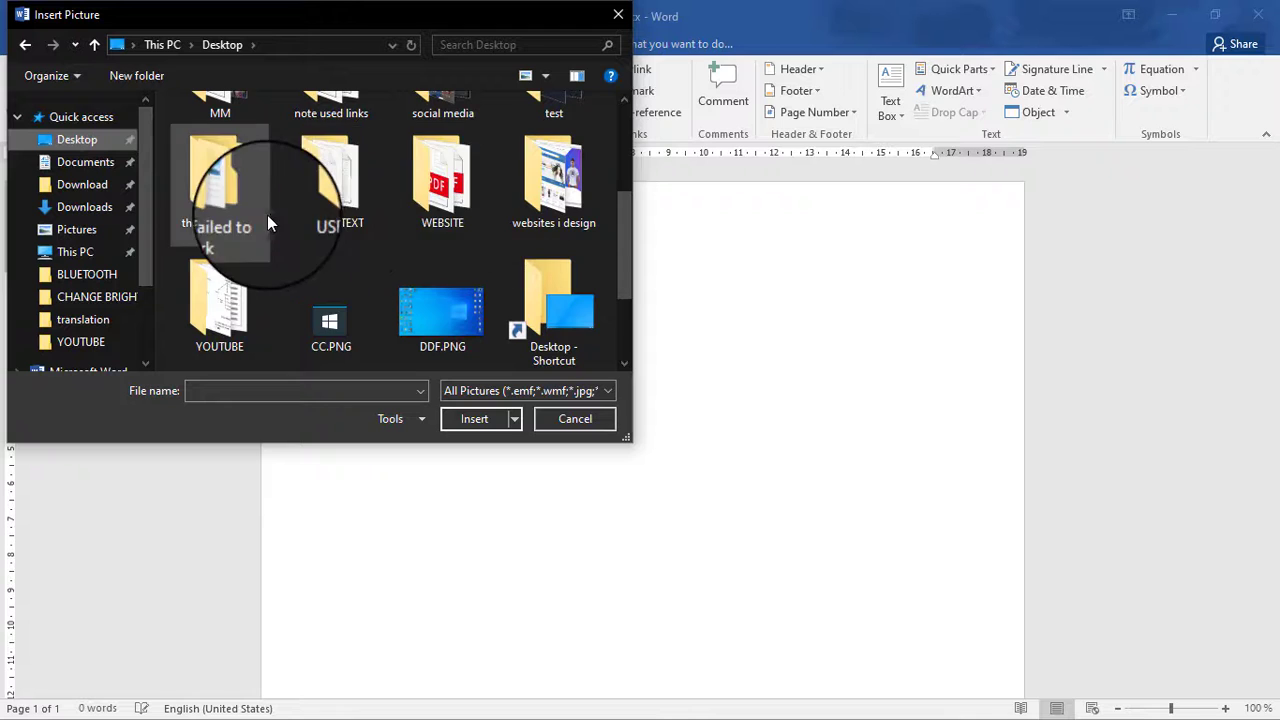
pyautogui.scroll(-2, 254, 216)
pyautogui.doubleClick(220, 175)
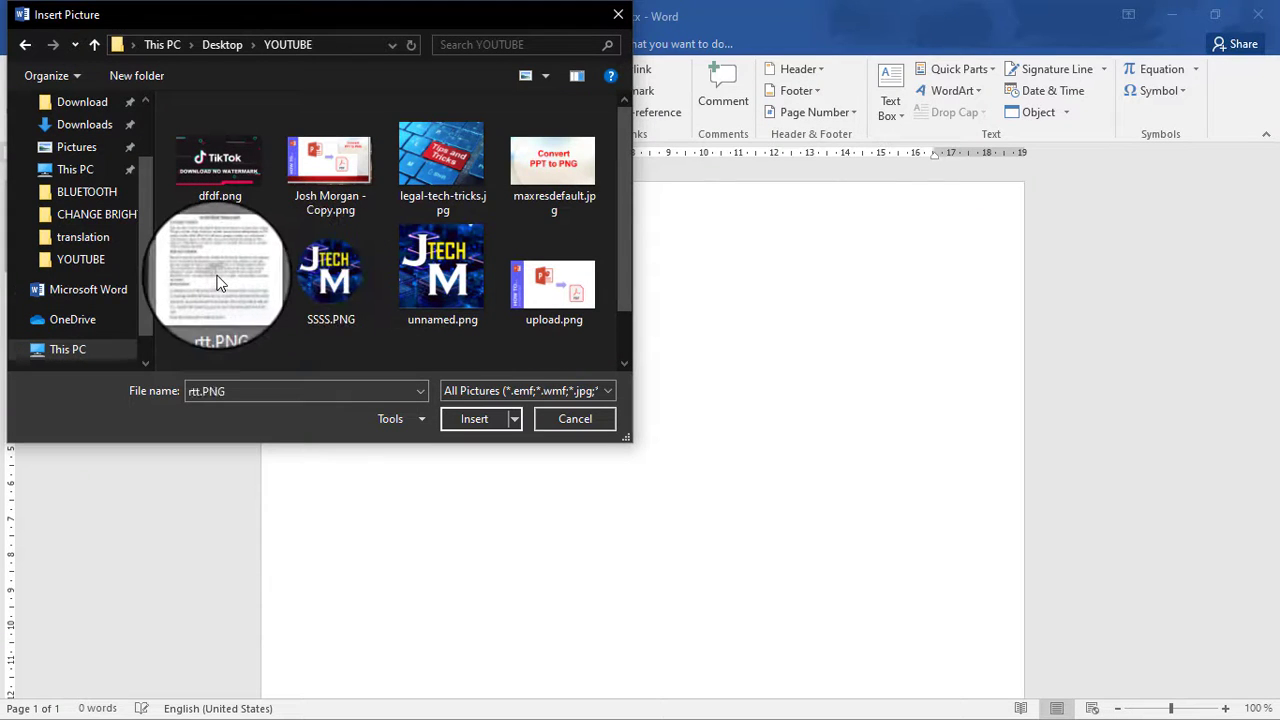
# Step: Insert rtt.PNG, shift the left indent further left and raise the top margin
pyautogui.click(461, 419)
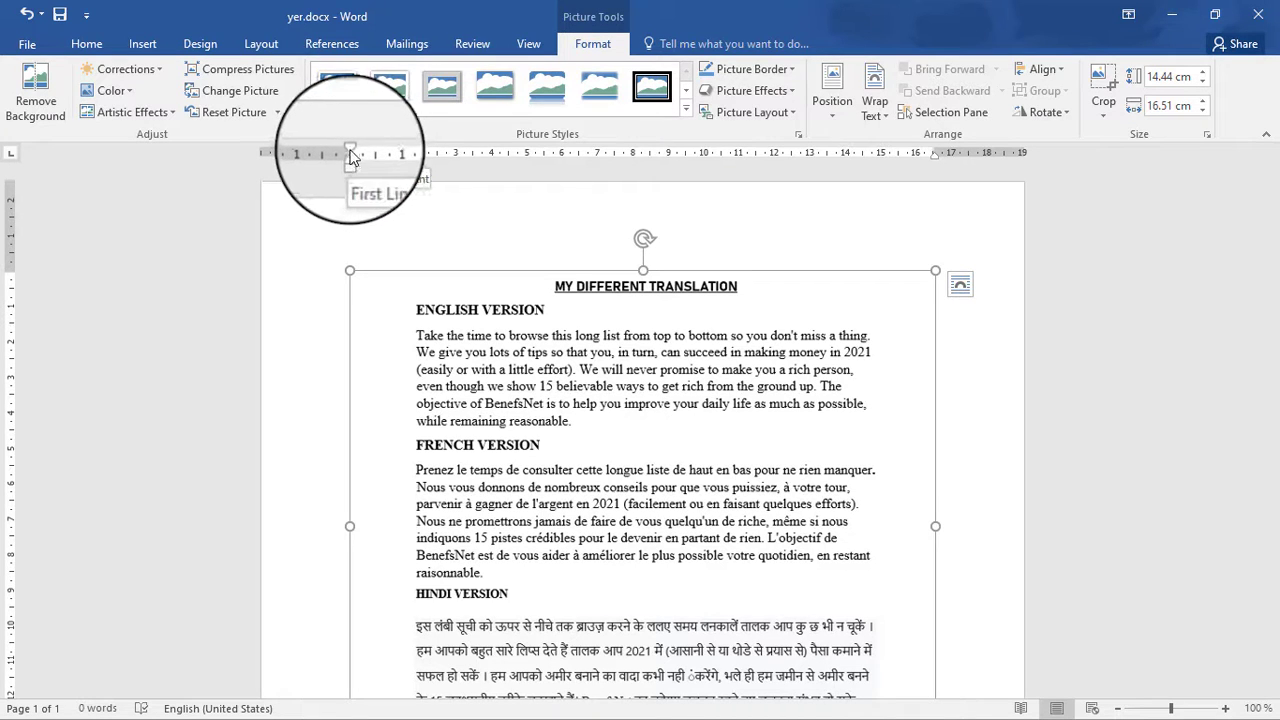
pyautogui.moveTo(343, 150); pyautogui.dragTo(306, 146)
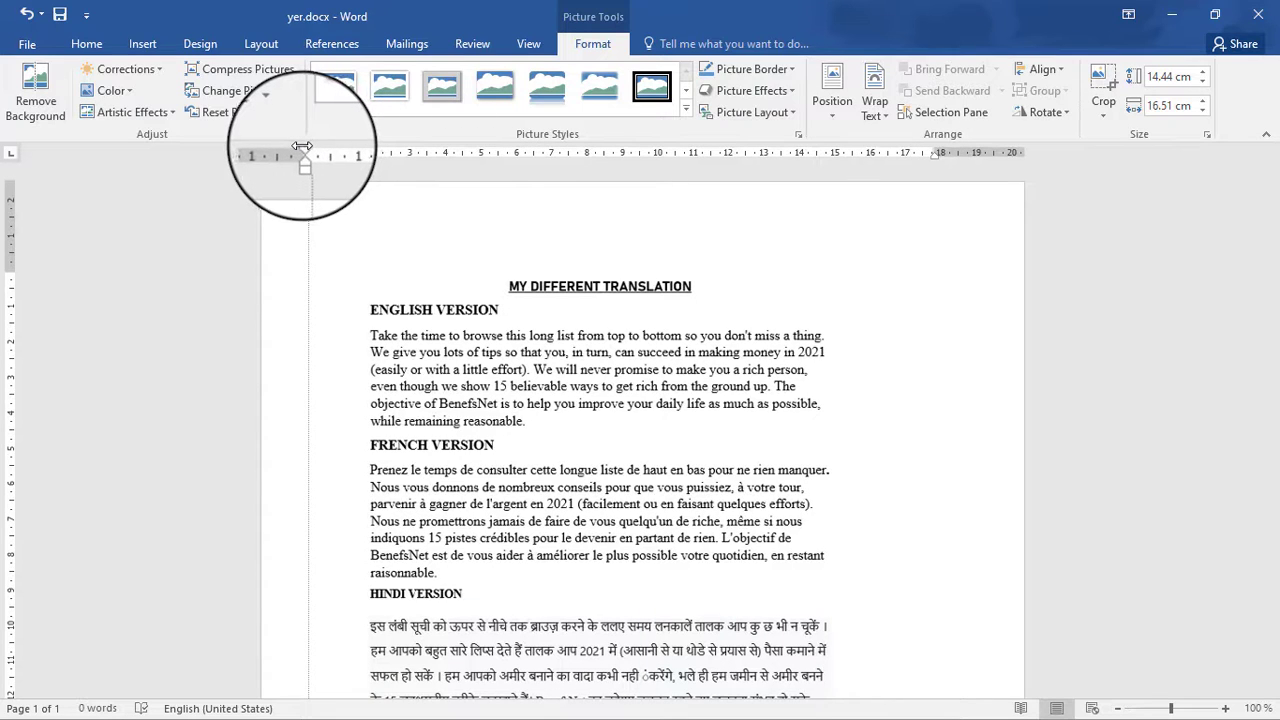
pyautogui.moveTo(301, 146); pyautogui.dragTo(286, 147)
pyautogui.moveTo(5, 272); pyautogui.dragTo(4, 205)
# Step: Enlarge the picture to 17.66 × 20.19 cm and deselect it
pyautogui.scroll(-5, 543, 471)
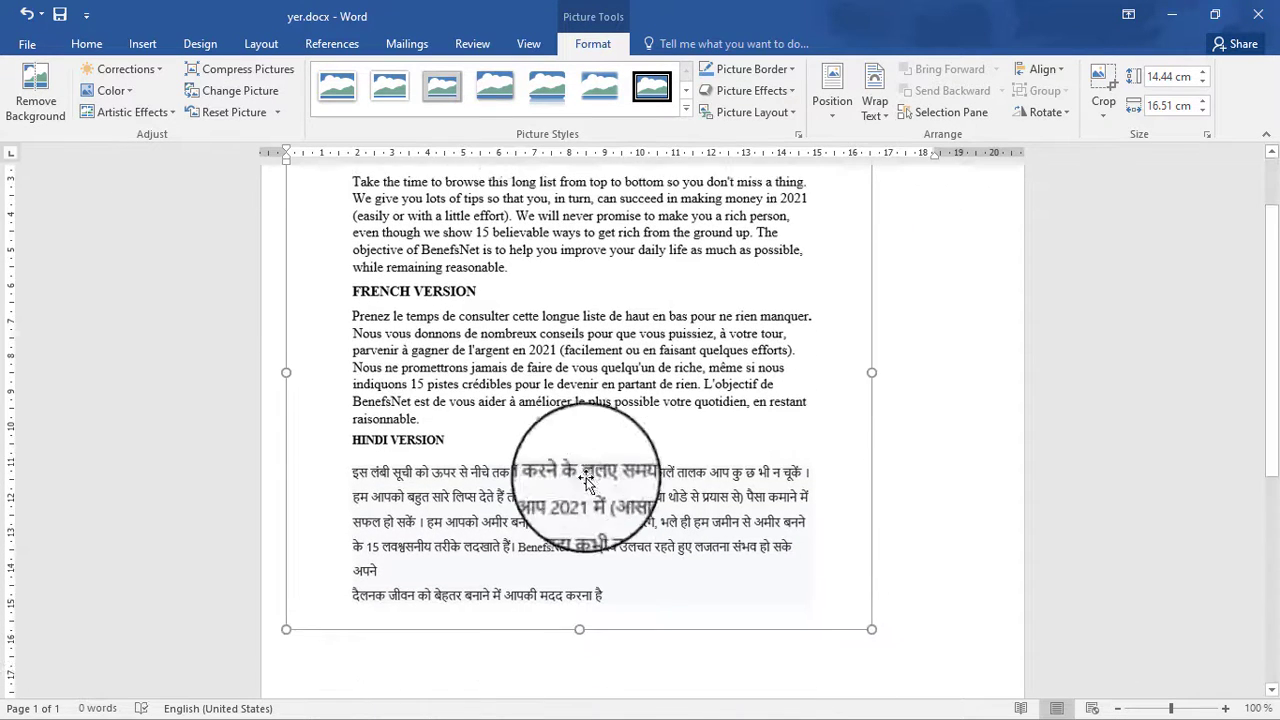
pyautogui.moveTo(879, 581); pyautogui.dragTo(1000, 666)
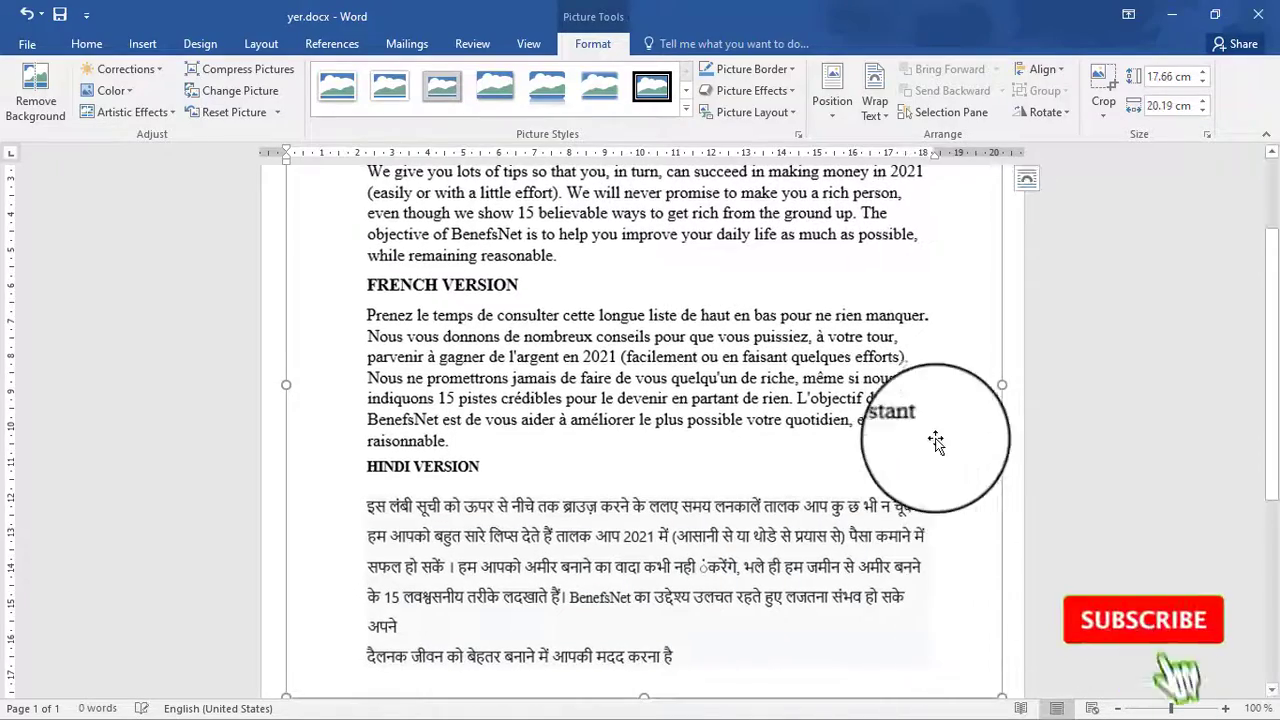
pyautogui.scroll(3, 897, 366)
pyautogui.click(1023, 337)
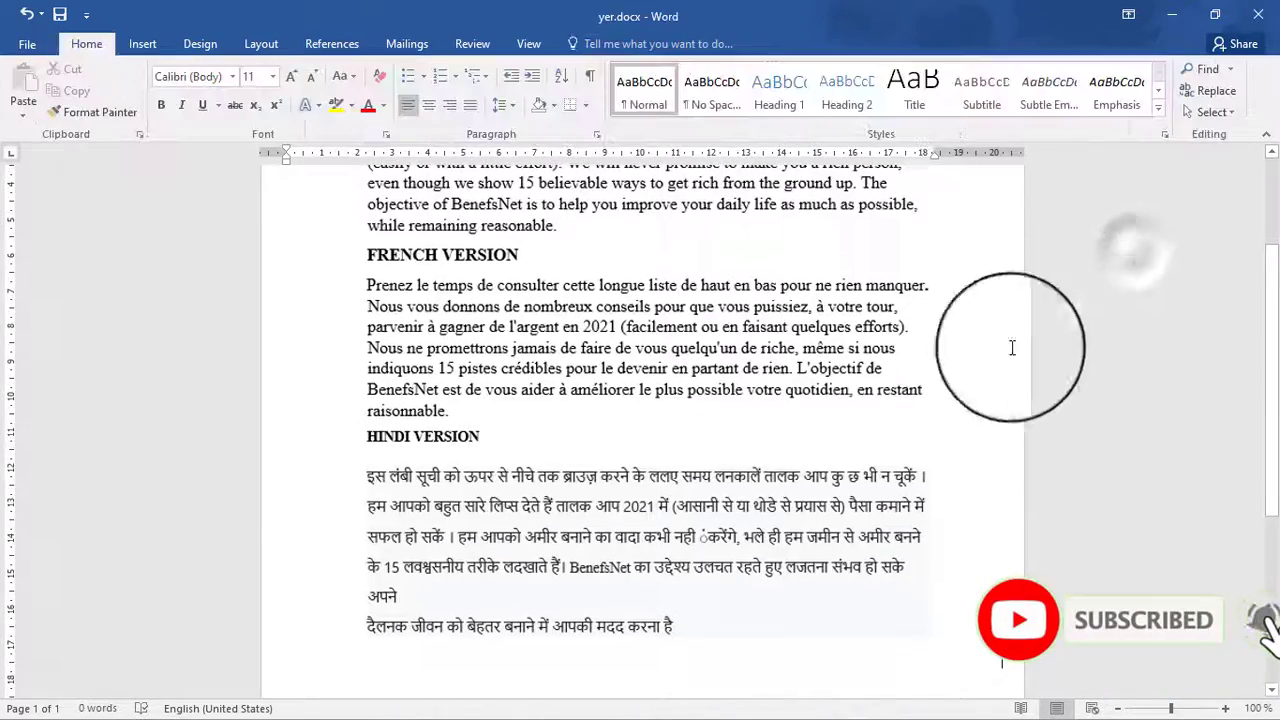
pyautogui.scroll(3, 640, 450)
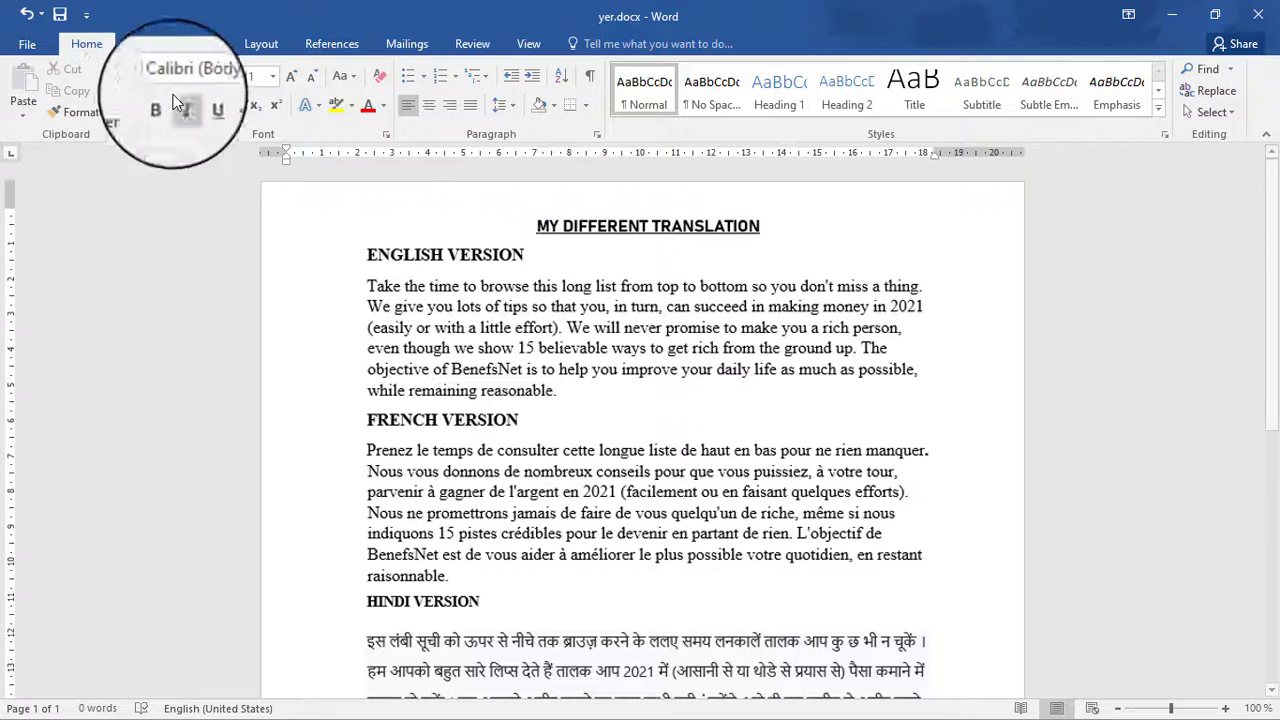
# Step: Save the document to the Desktop as yer.pdf with the PDF (*.pdf) file type
pyautogui.click(28, 46)
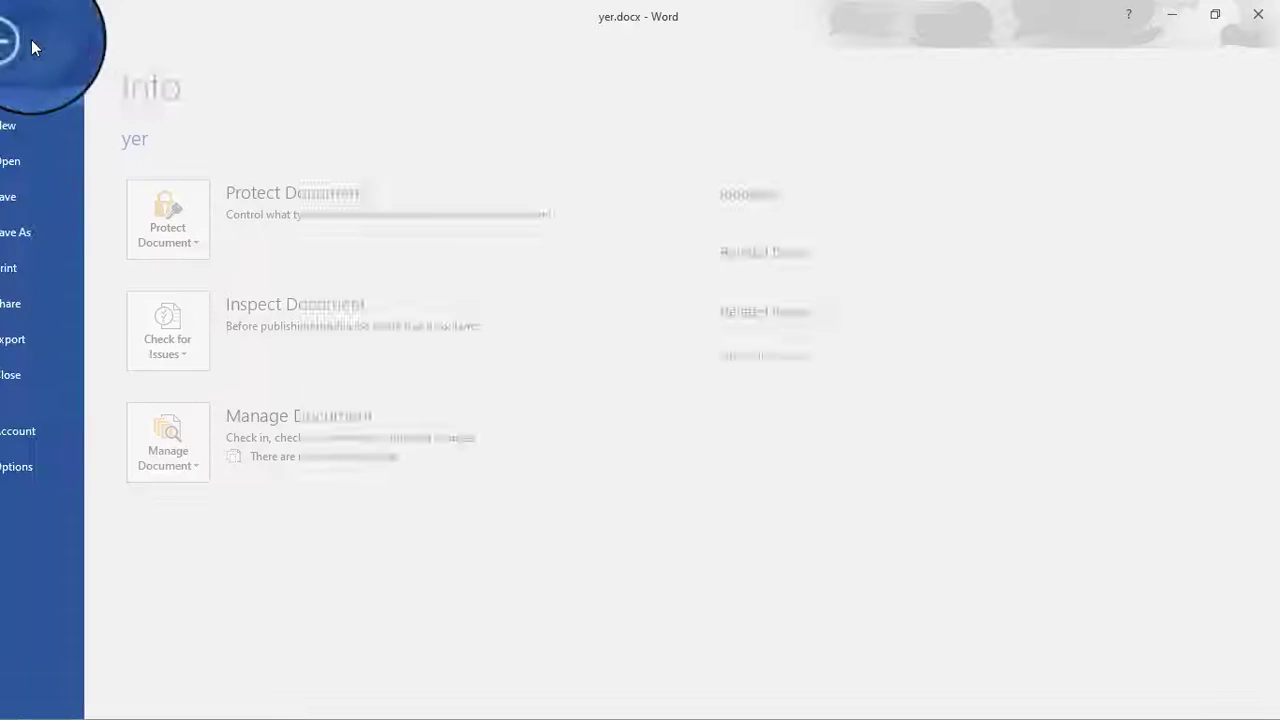
pyautogui.click(38, 235)
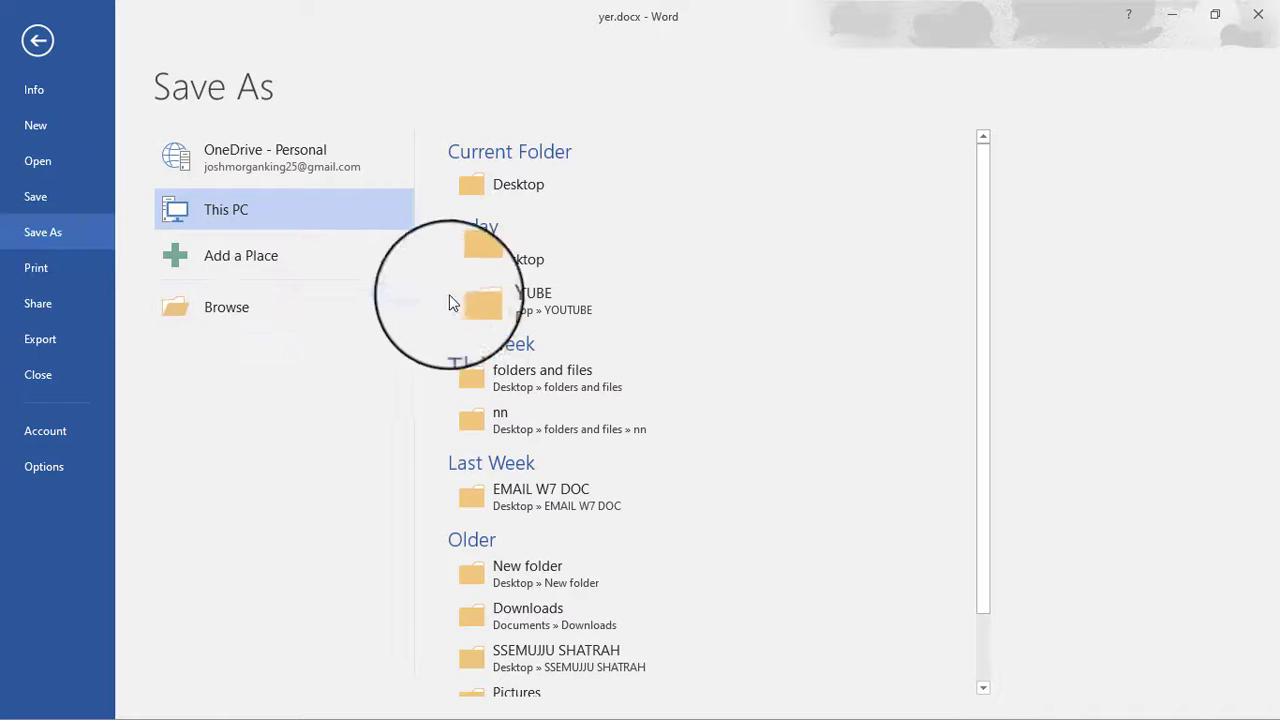
pyautogui.click(233, 311)
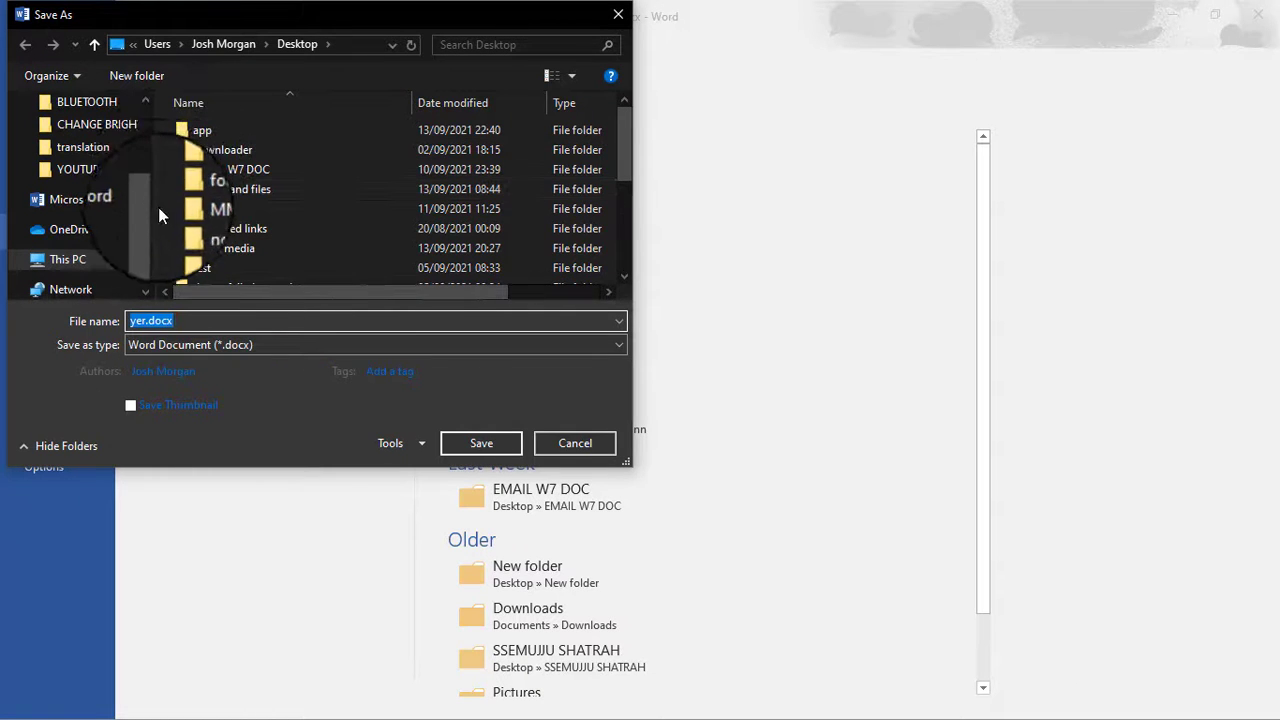
pyautogui.moveTo(146, 236); pyautogui.dragTo(154, 158)
pyautogui.click(70, 105)
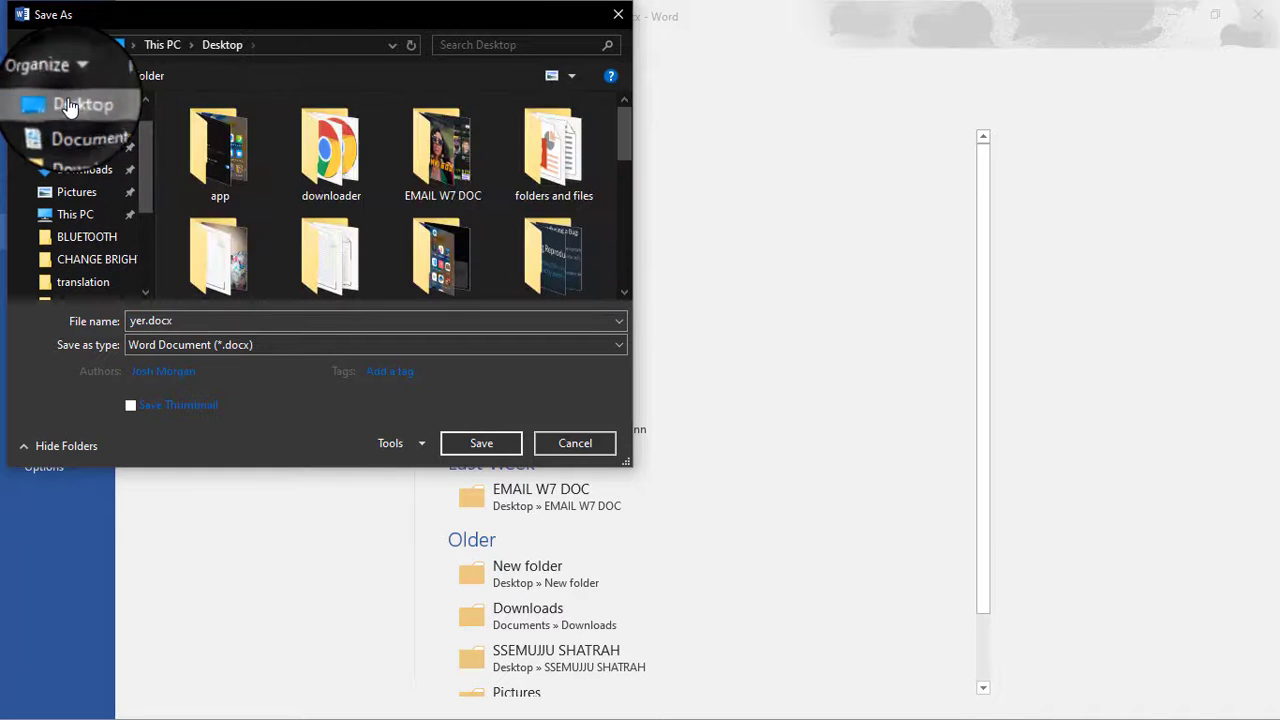
pyautogui.scroll(-5, 437, 210)
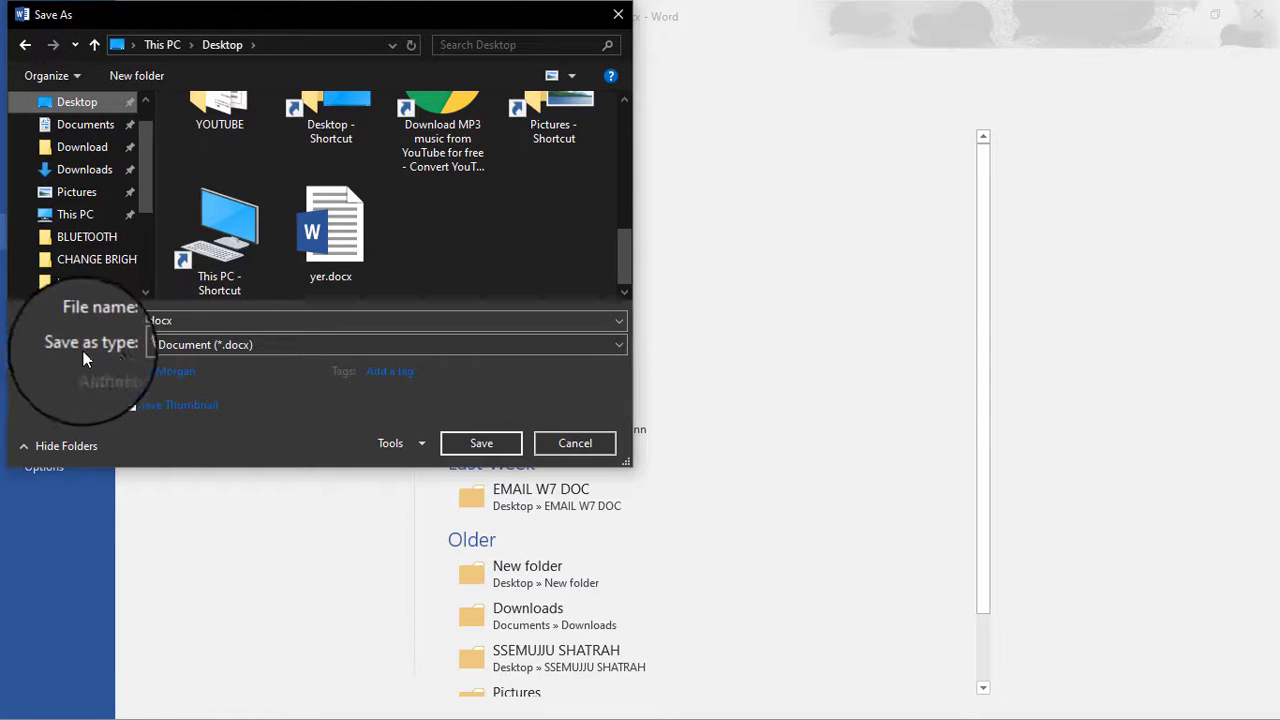
pyautogui.click(158, 347)
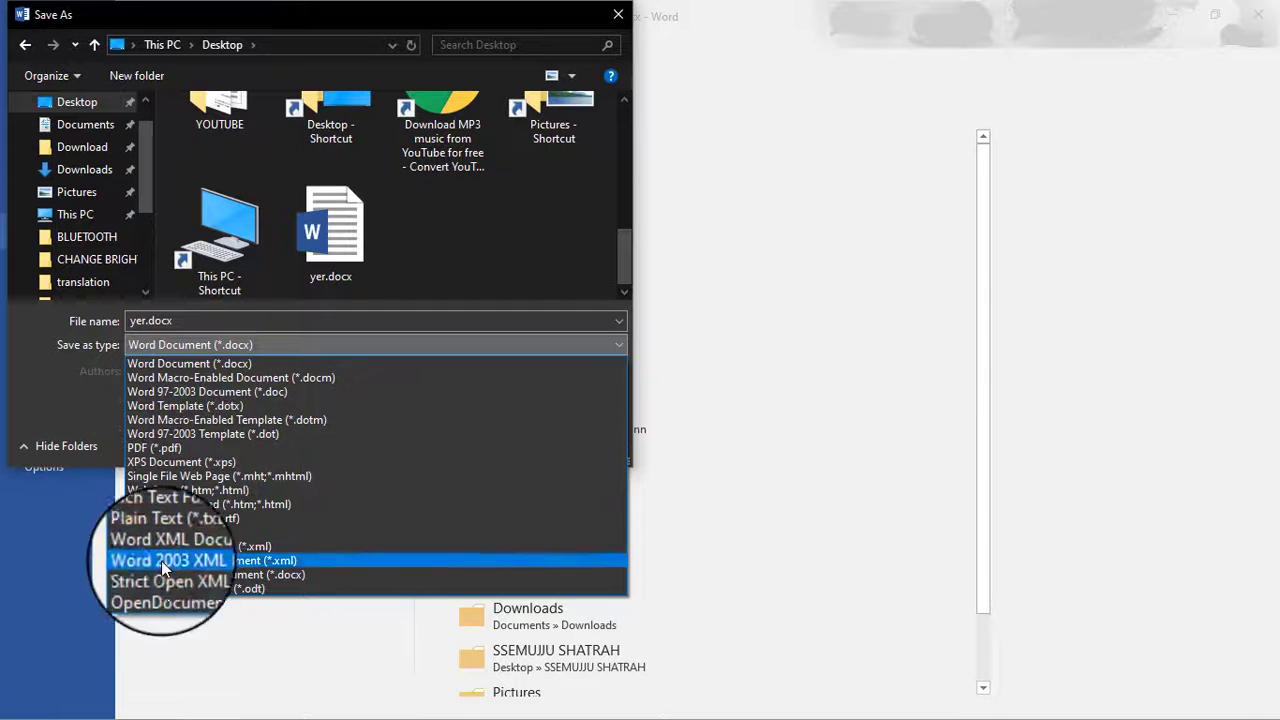
pyautogui.click(159, 445)
pyautogui.click(155, 440)
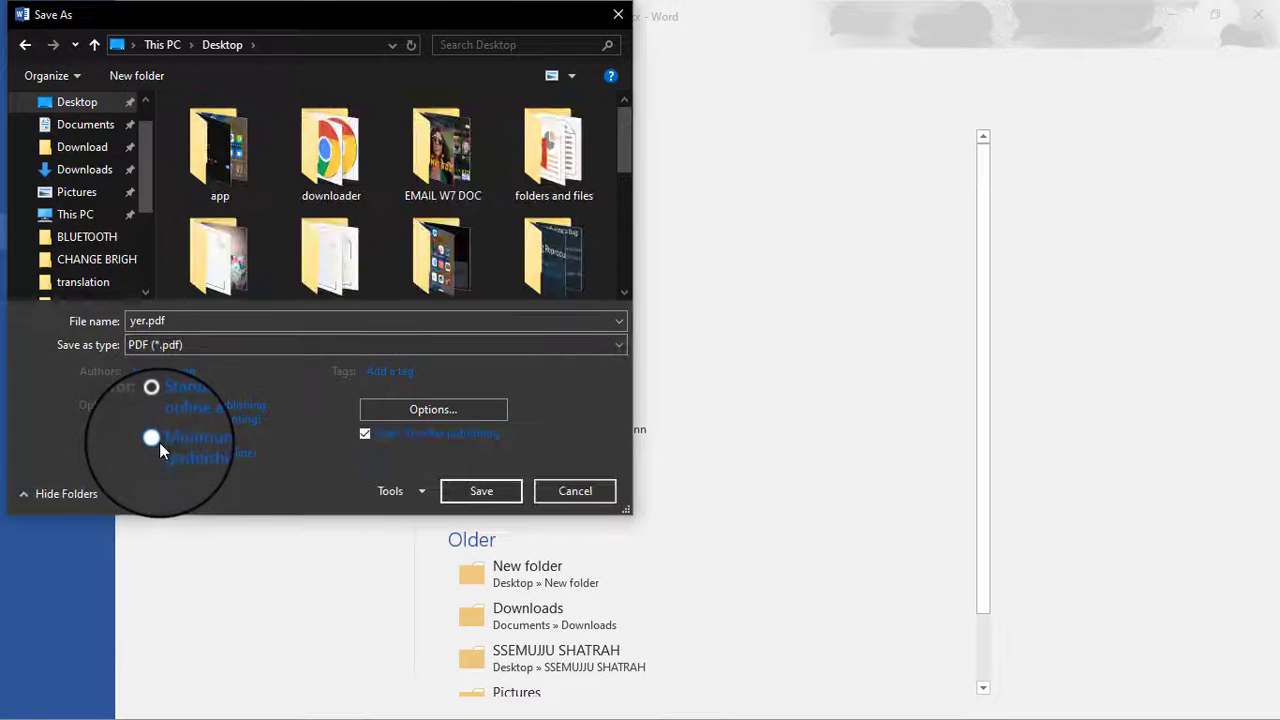
pyautogui.click(501, 494)
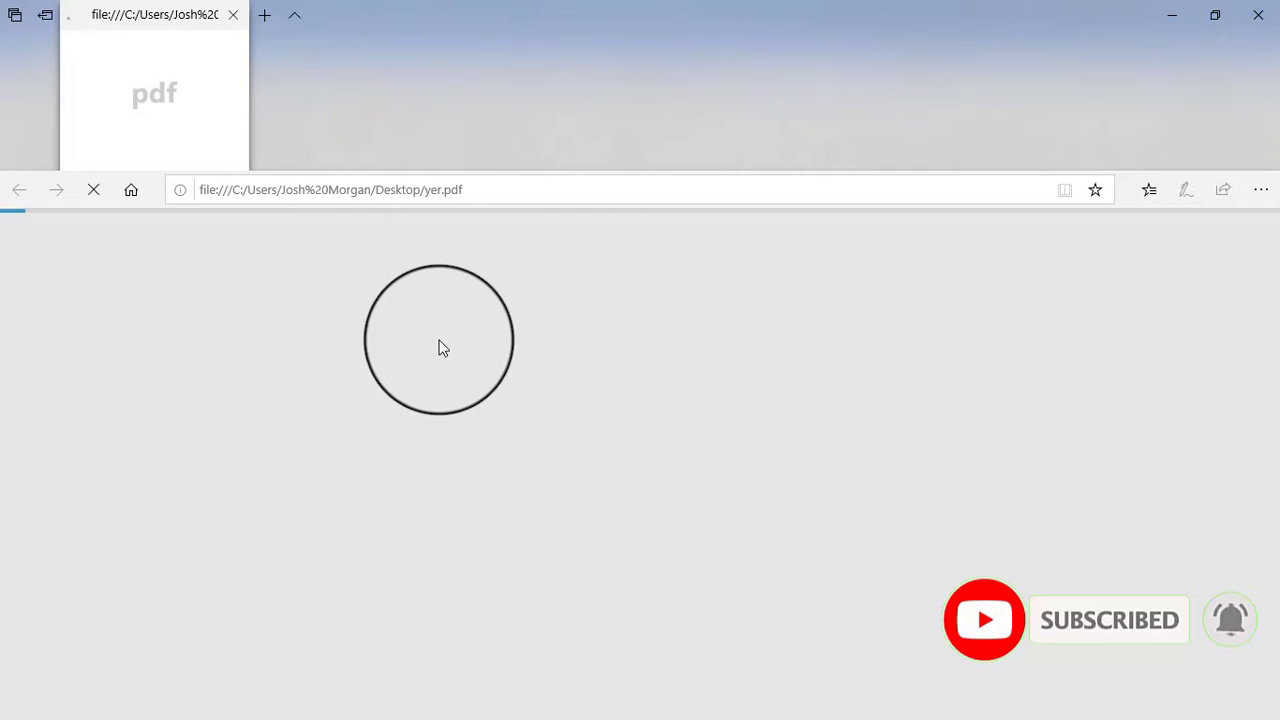
pyautogui.scroll(3, 446, 345)
pyautogui.scroll(-5, 536, 380)
pyautogui.scroll(5, 537, 386)
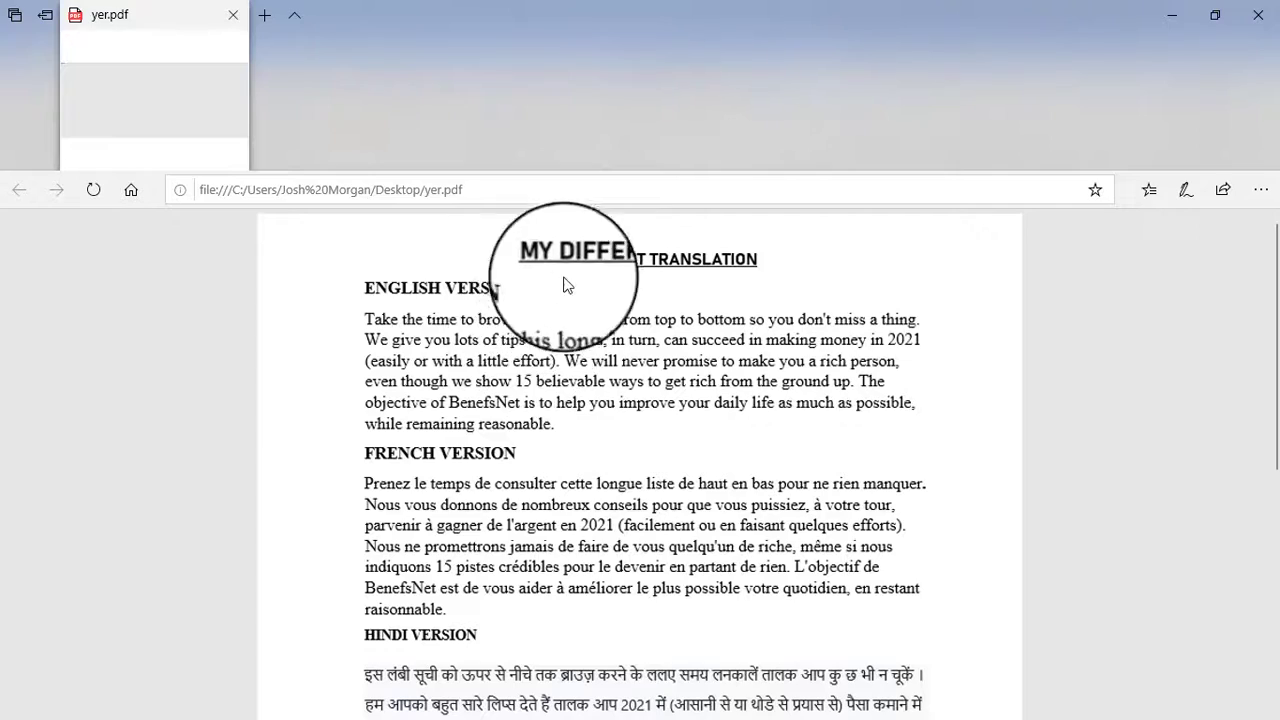
pyautogui.scroll(-4, 548, 370)
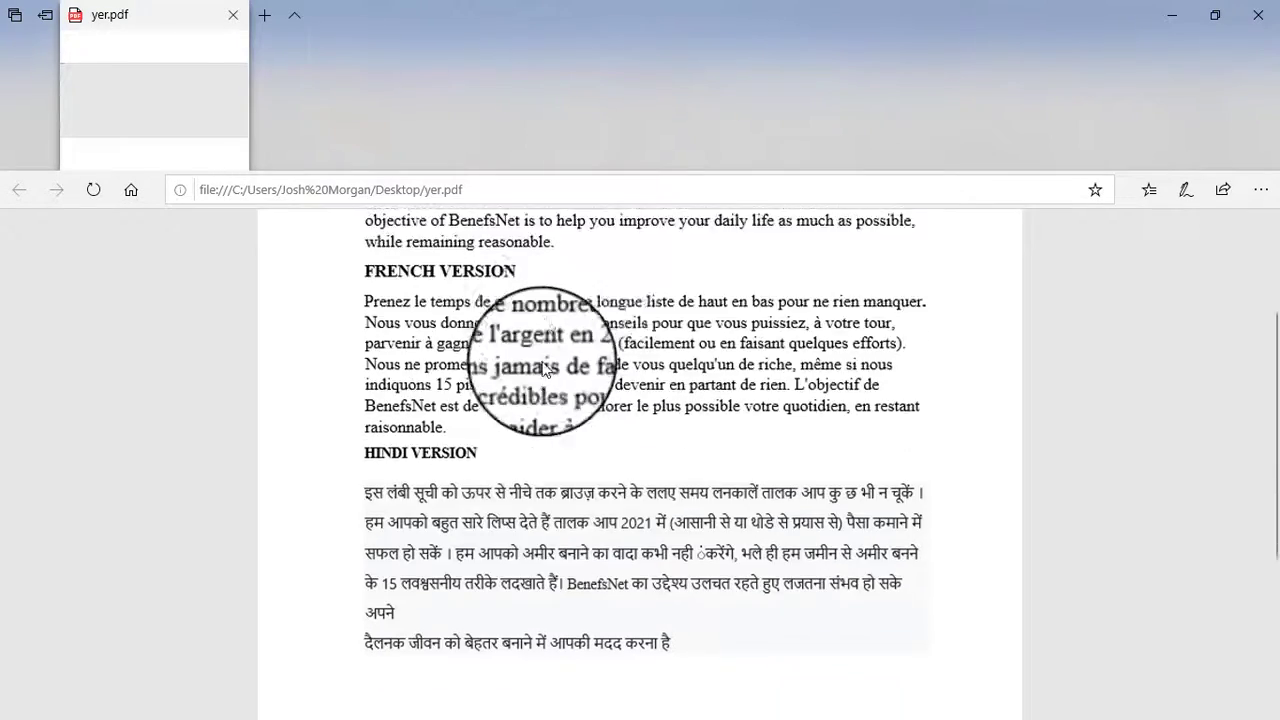
pyautogui.scroll(2, 542, 368)
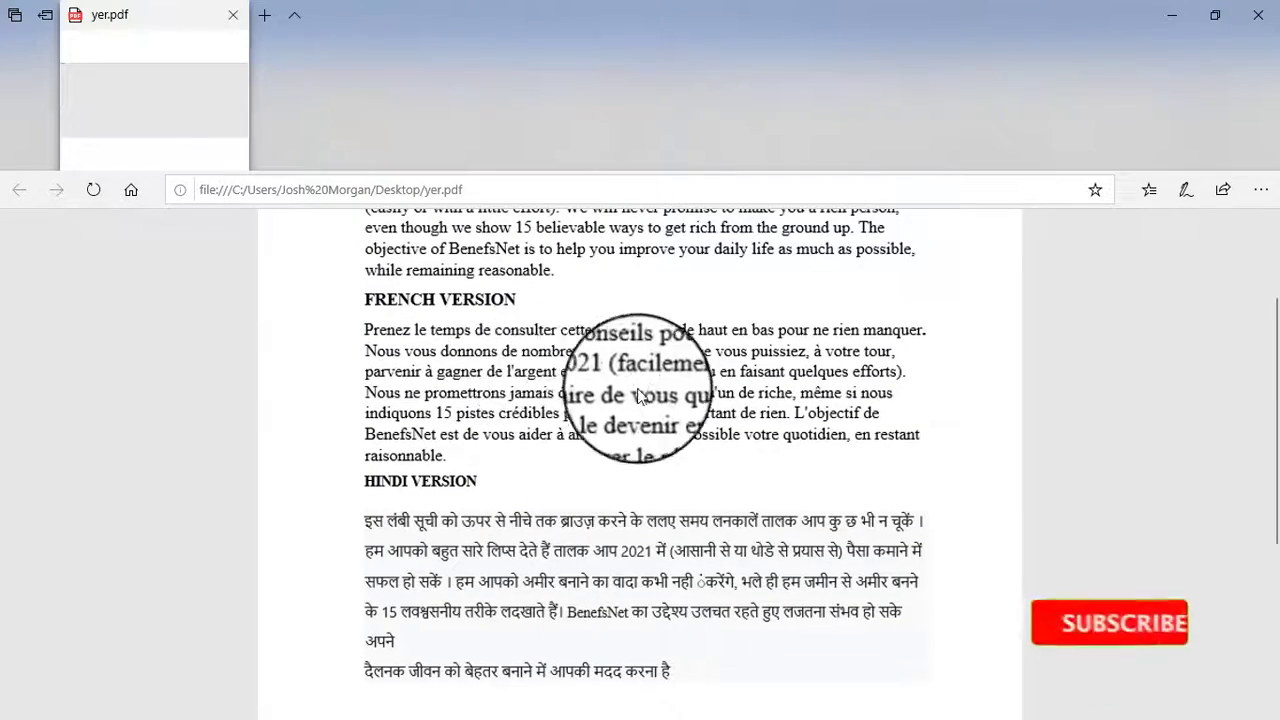
pyautogui.scroll(3, 640, 425)
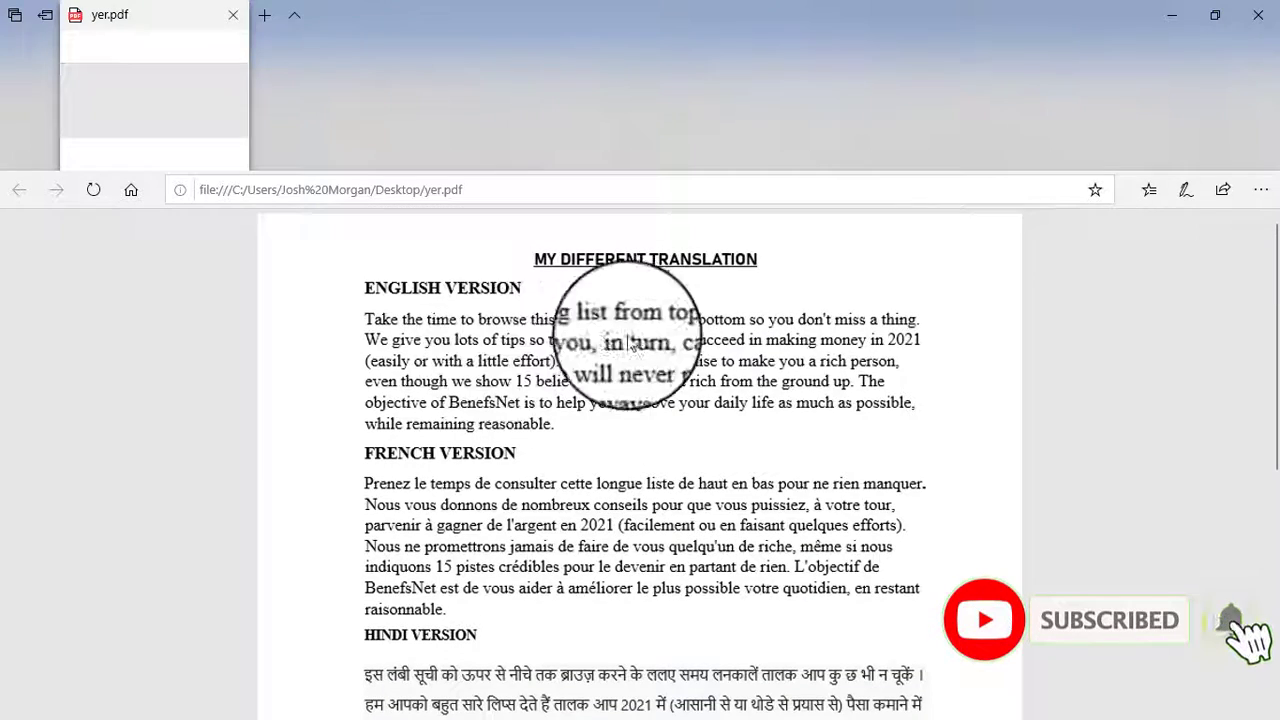
# Step: Close Edge, save and close yer.docx, then close the blank Document1 window
pyautogui.click(1258, 18)
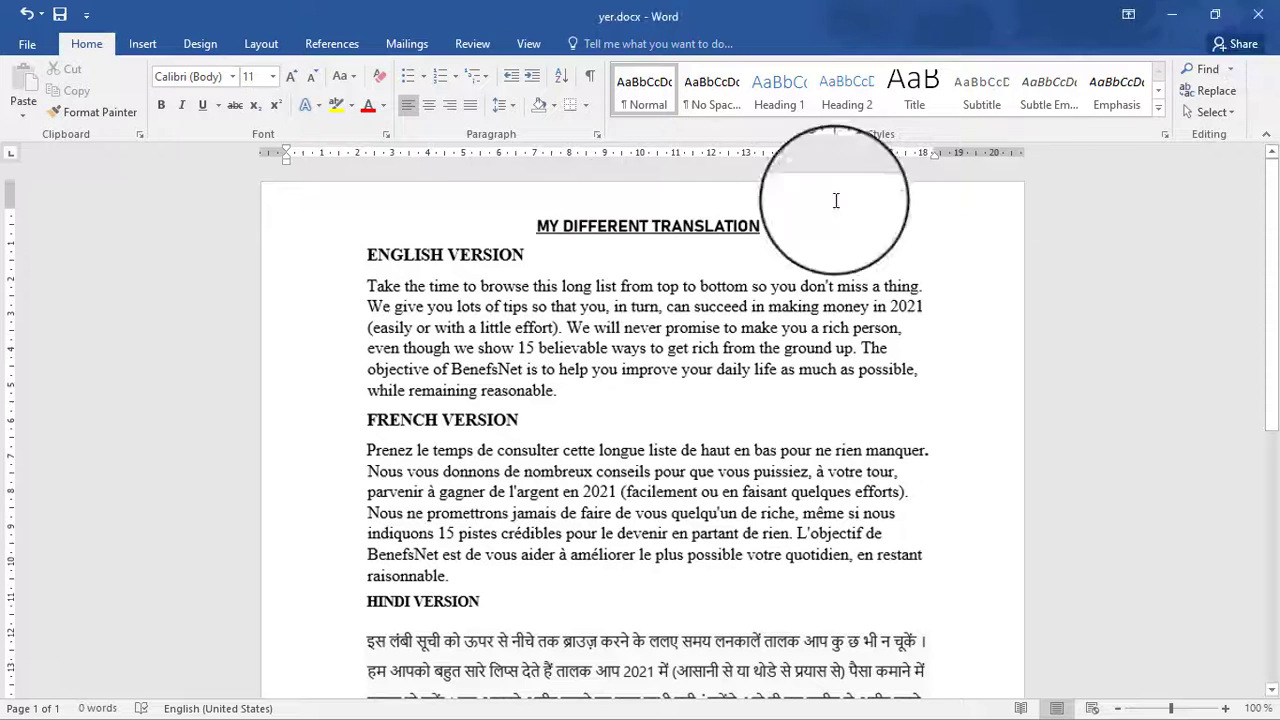
pyautogui.click(1268, 24)
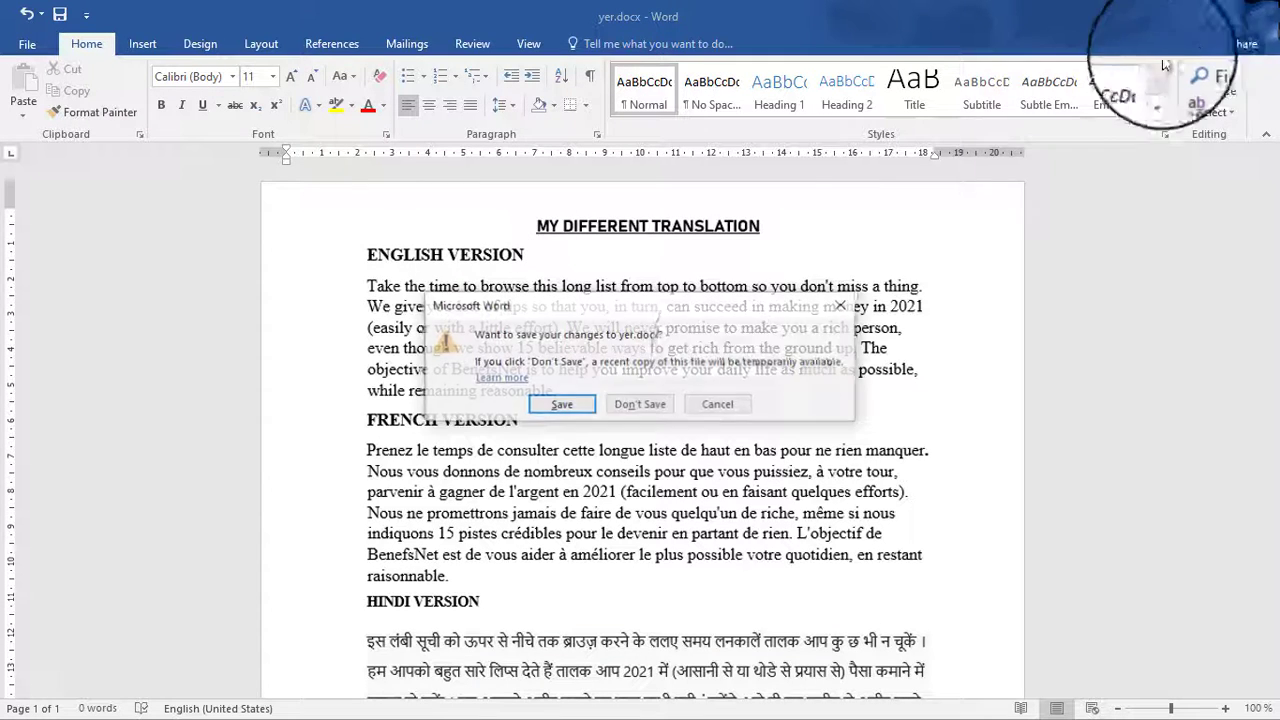
pyautogui.click(556, 404)
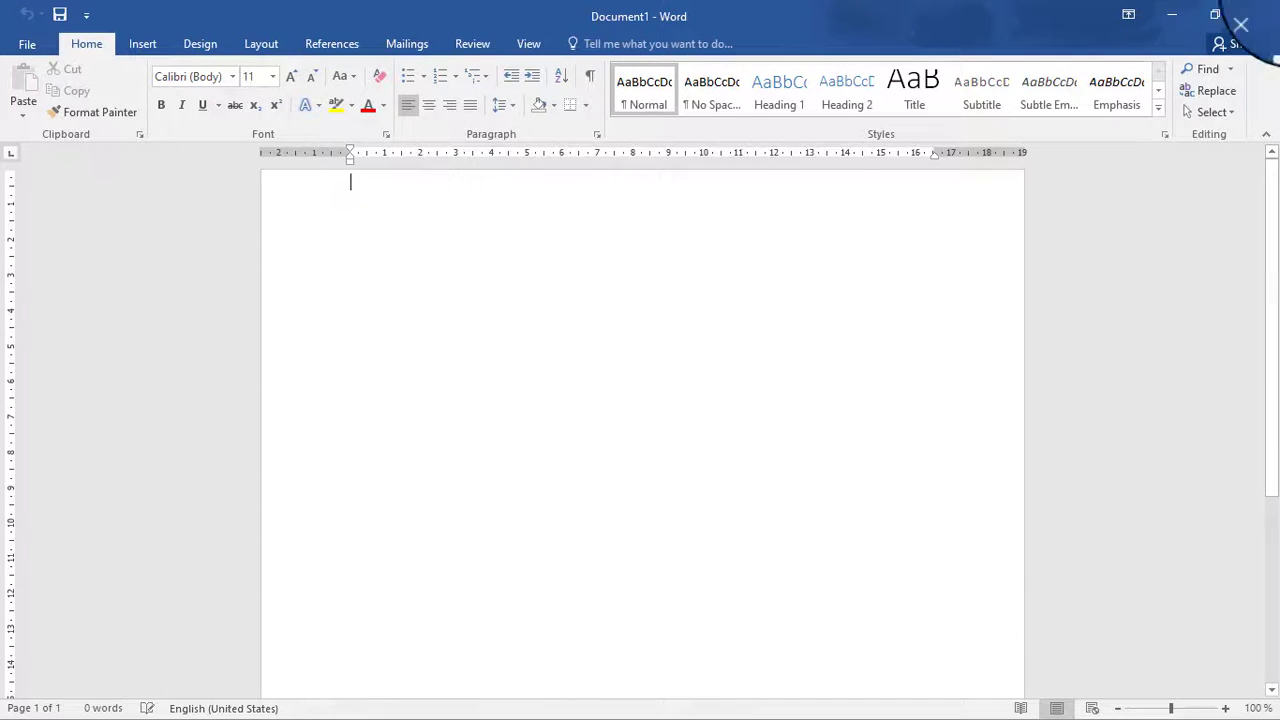
pyautogui.click(1258, 14)
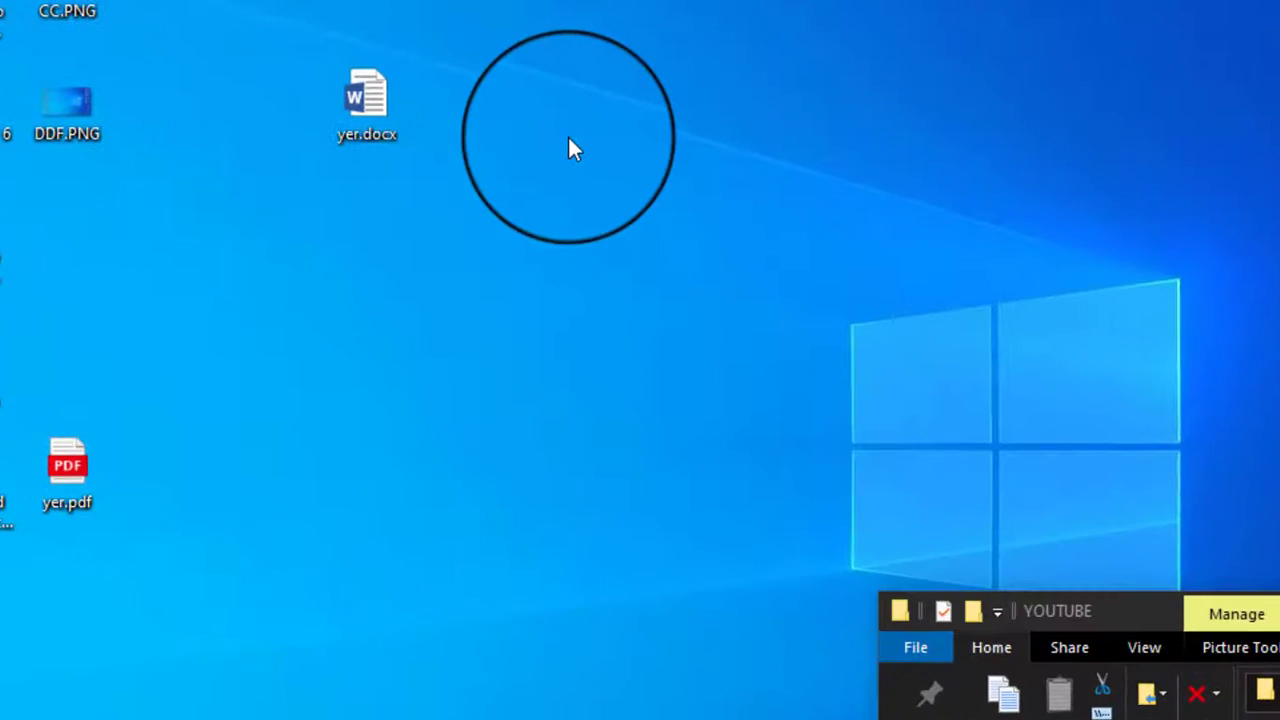
# Step: Create a blank Word document on the desktop, rename it text.docx and open it
pyautogui.rightClick(573, 140)
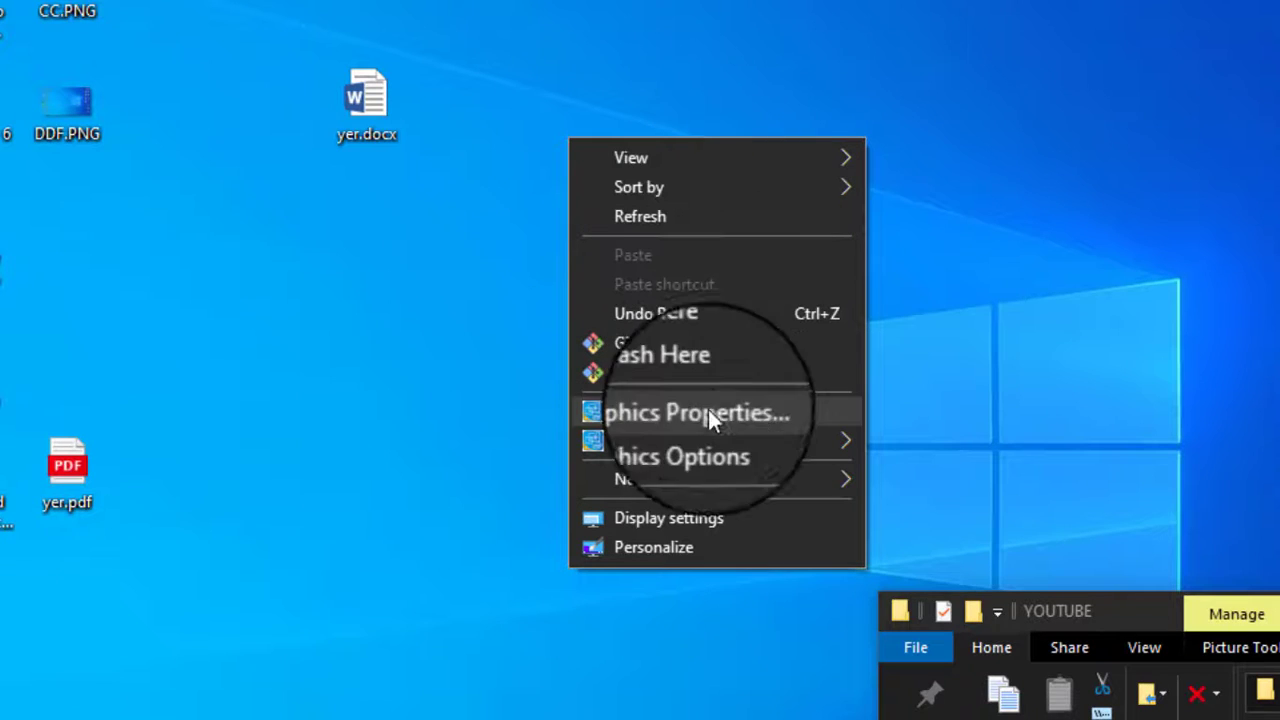
pyautogui.moveTo(741, 487)
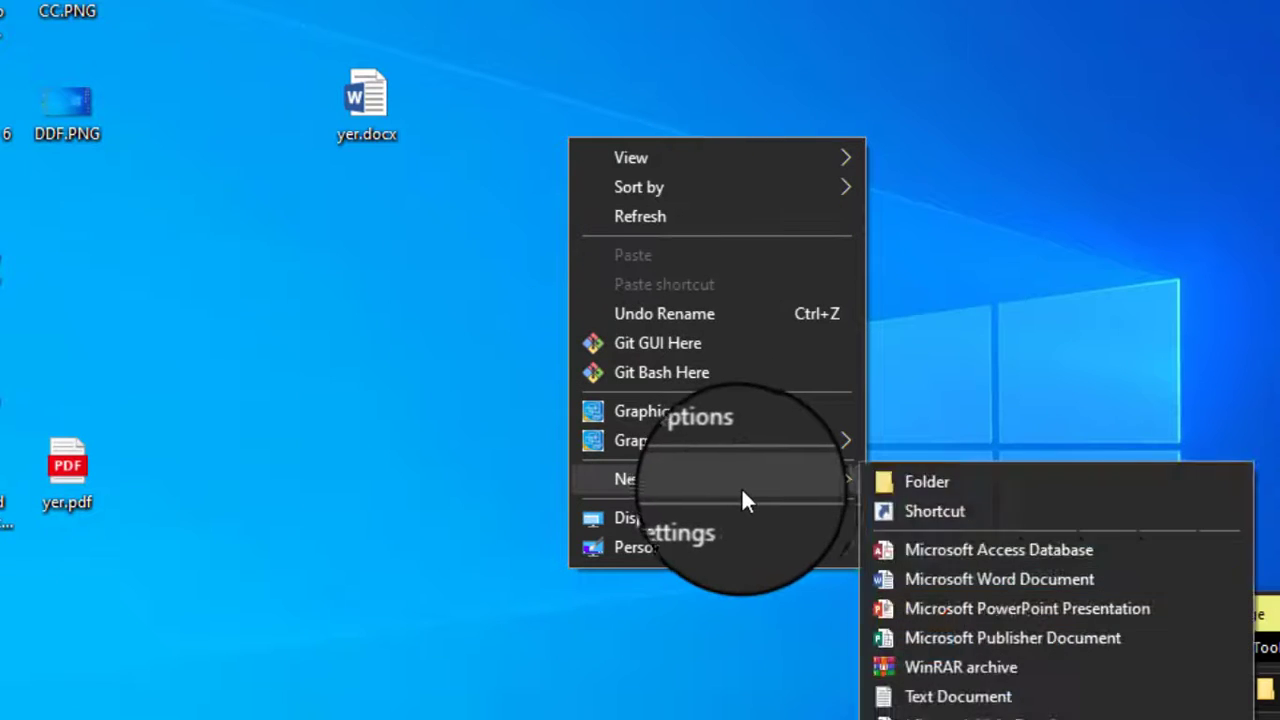
pyautogui.click(963, 585)
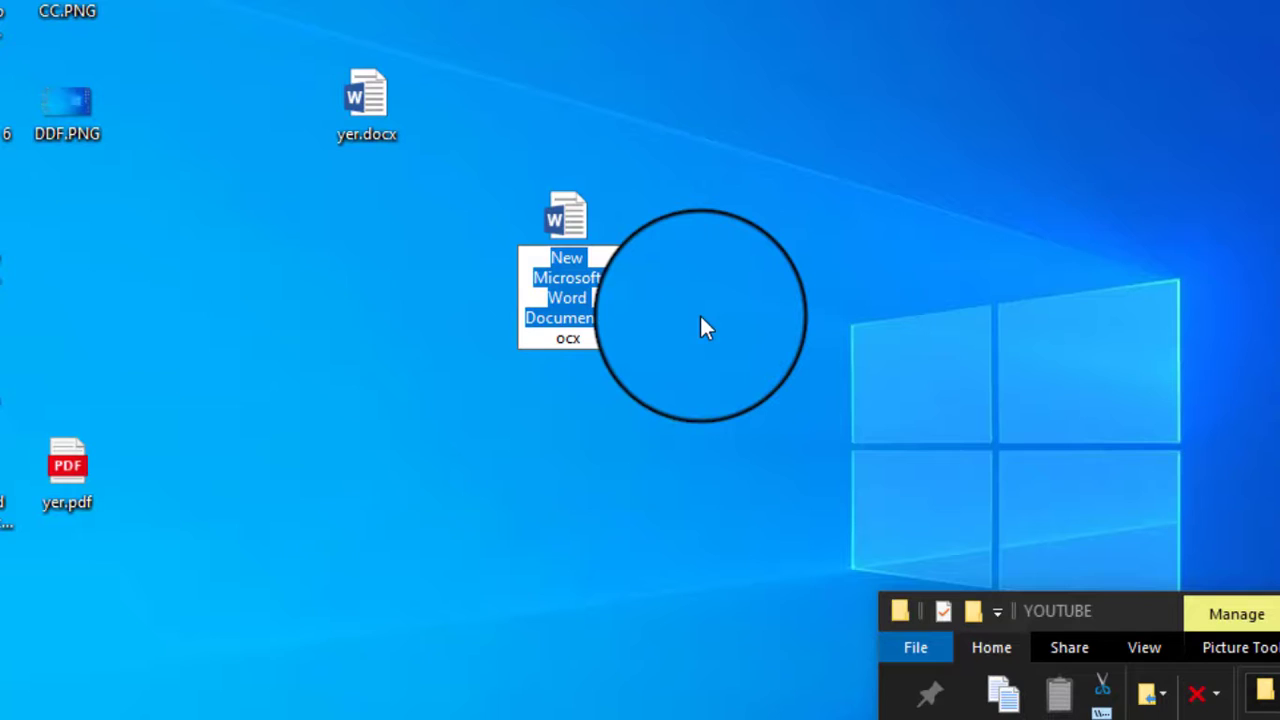
pyautogui.press('BackSpace')
pyautogui.write('tr')
pyautogui.press('BackSpace')
pyautogui.press('BackSpace')
pyautogui.write('text')
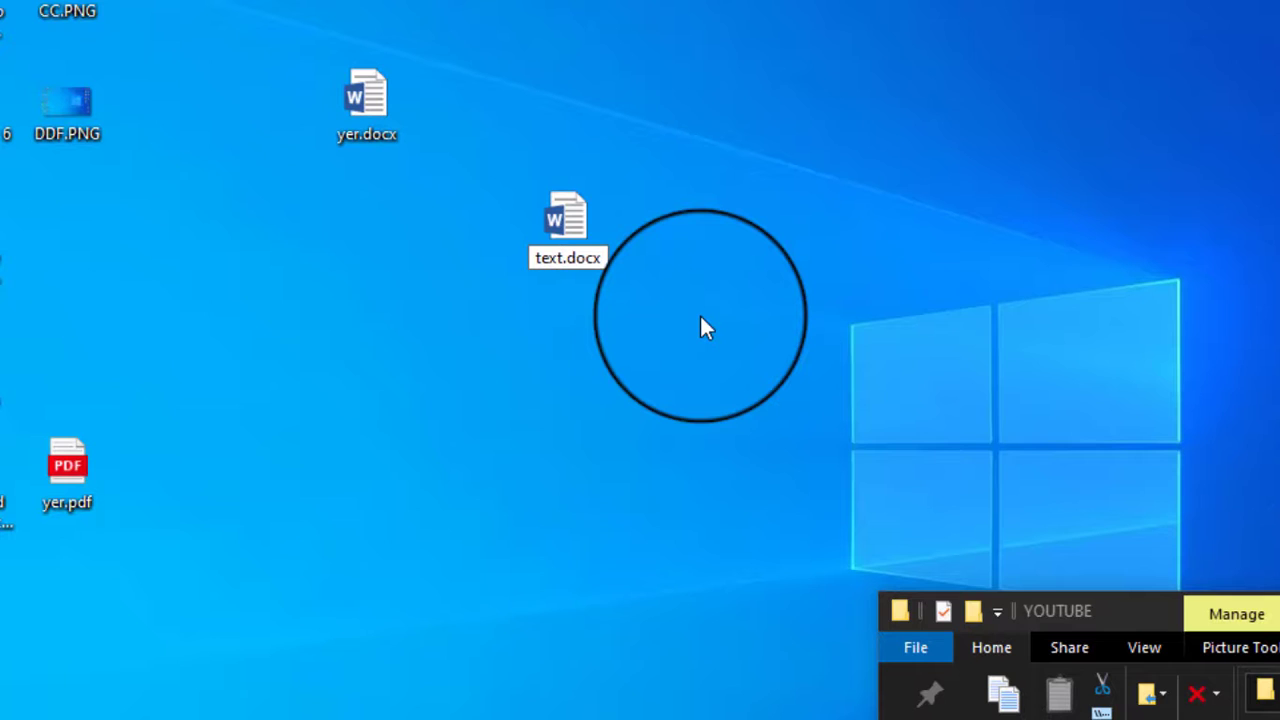
pyautogui.press('Return')
pyautogui.doubleClick(582, 236)
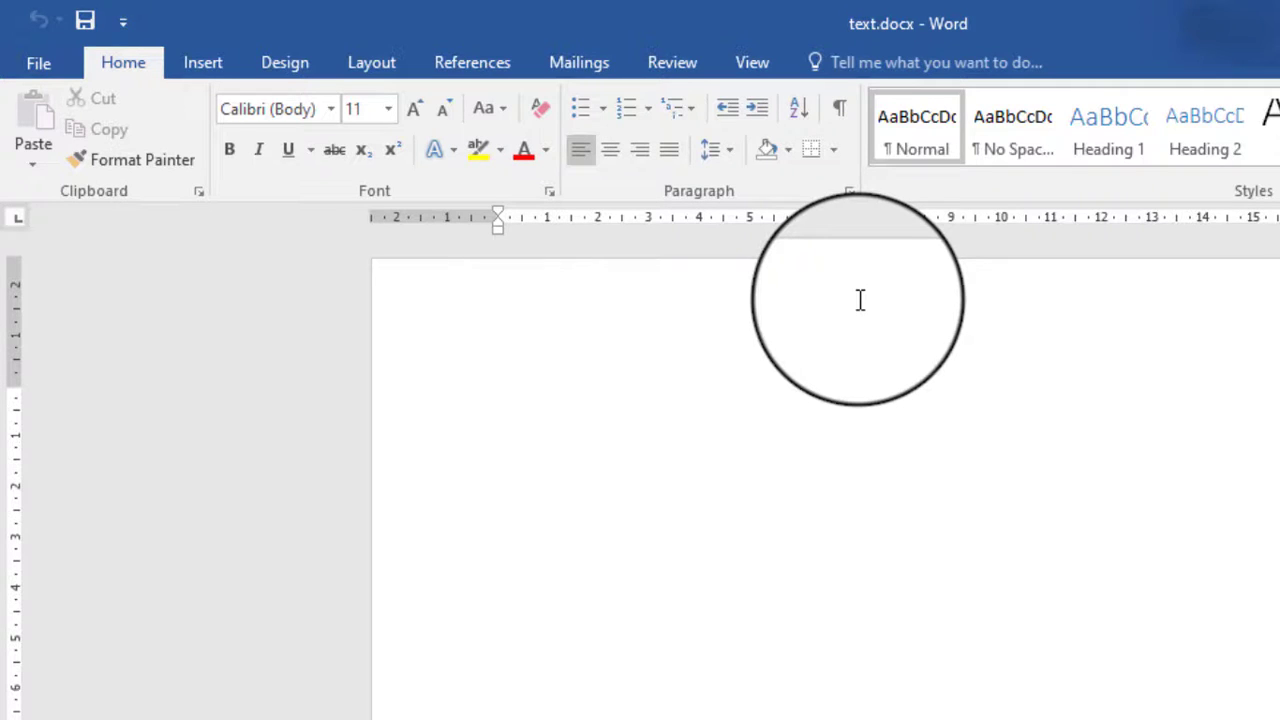
# Step: Go to File > Open and browse the computer for a file
pyautogui.click(38, 60)
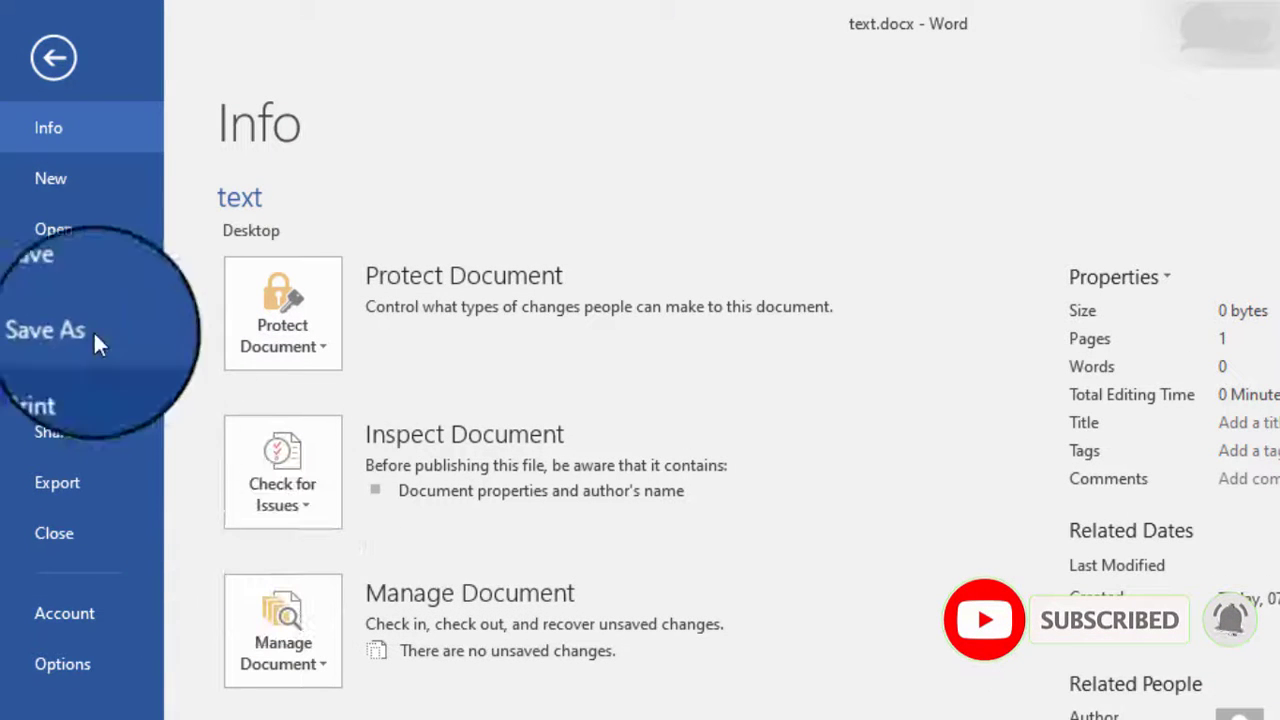
pyautogui.click(72, 233)
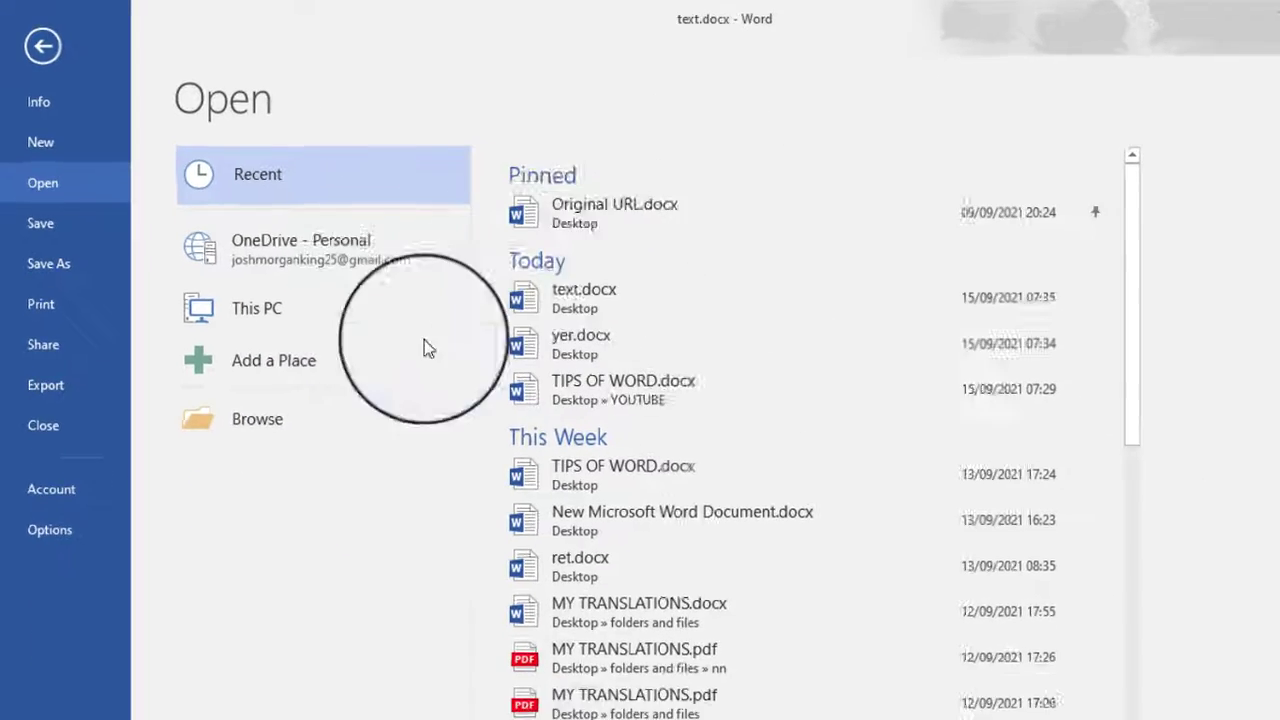
pyautogui.click(349, 414)
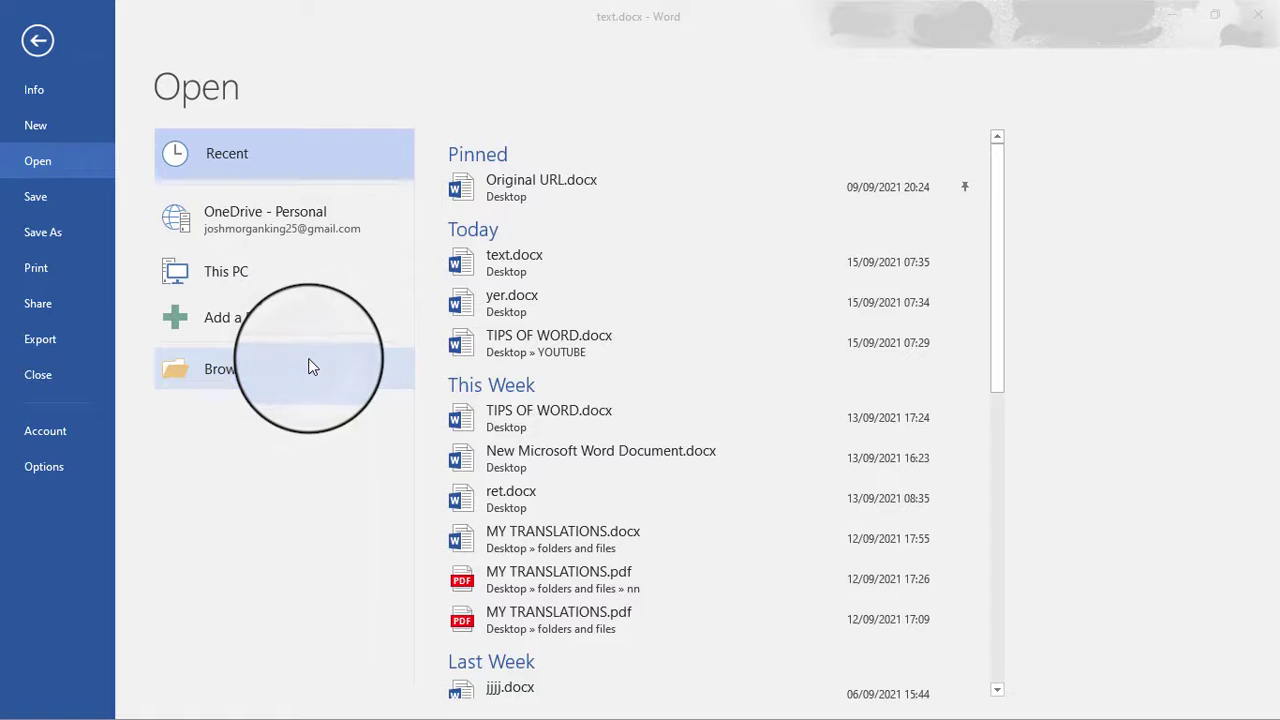
# Step: Set the file type to All Files (*.*), then select and open yer.pdf
pyautogui.scroll(-1, 328, 208)
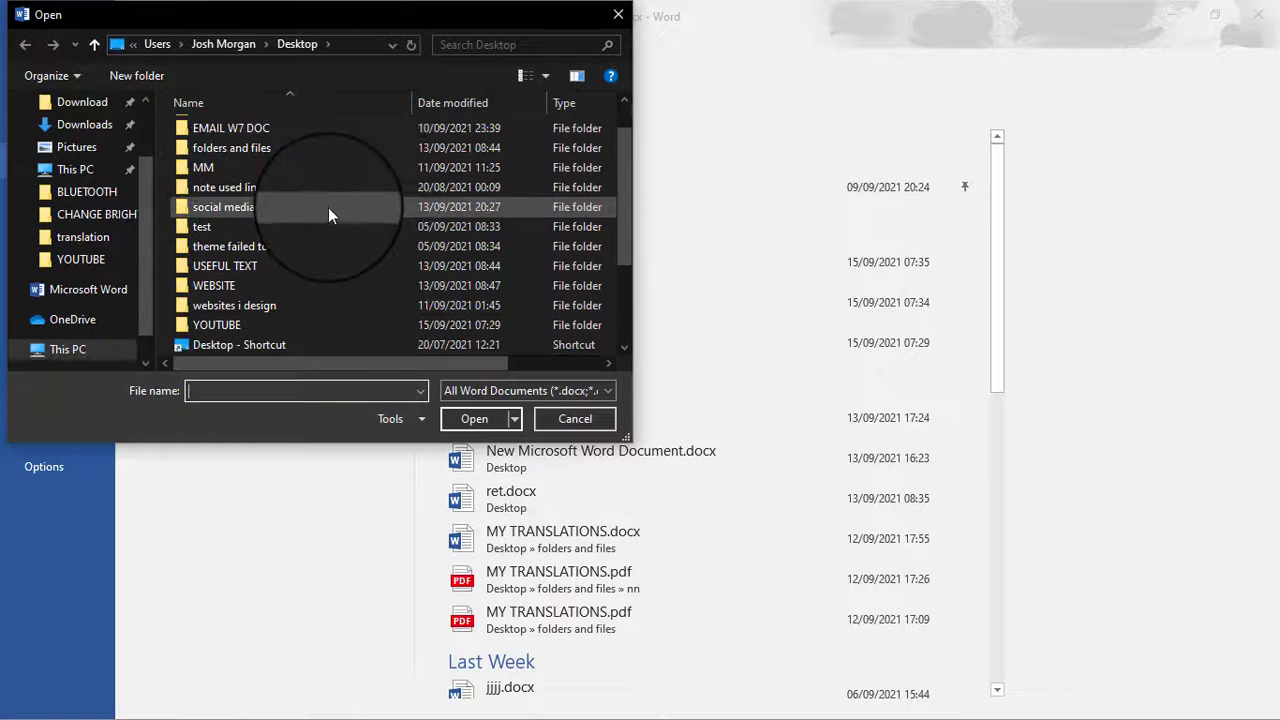
pyautogui.scroll(-2, 328, 208)
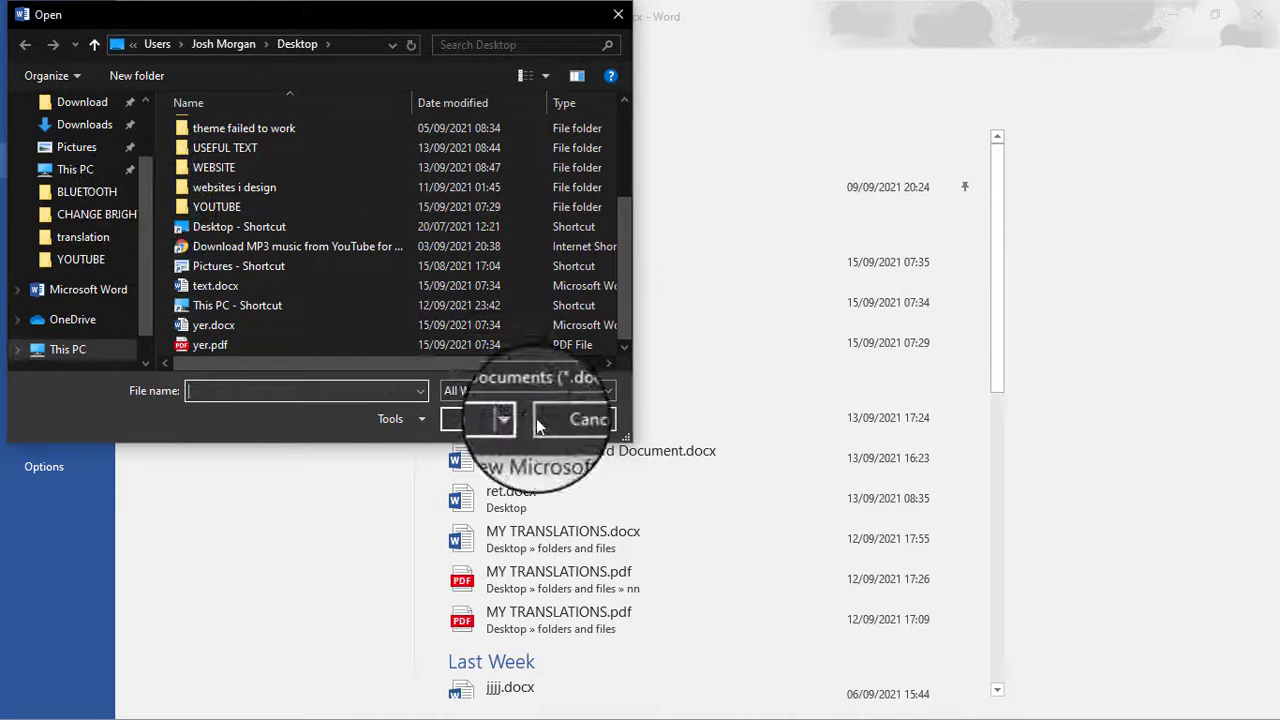
pyautogui.click(489, 397)
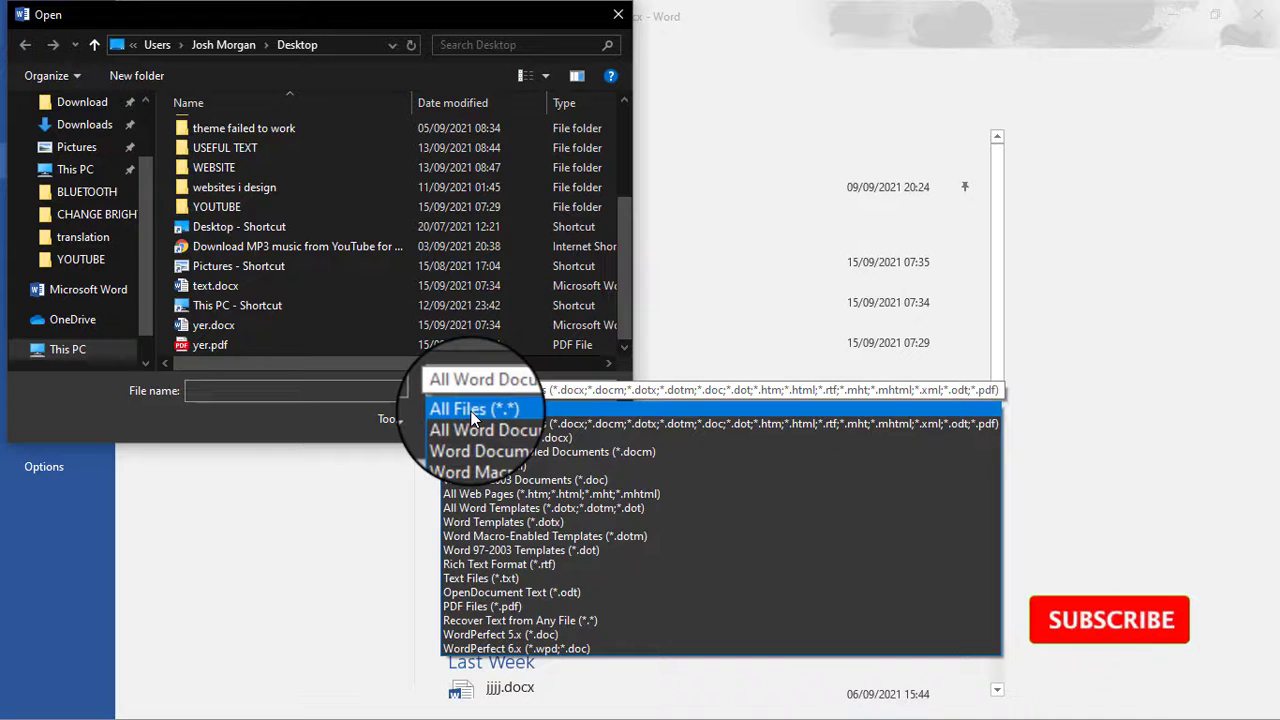
pyautogui.click(472, 414)
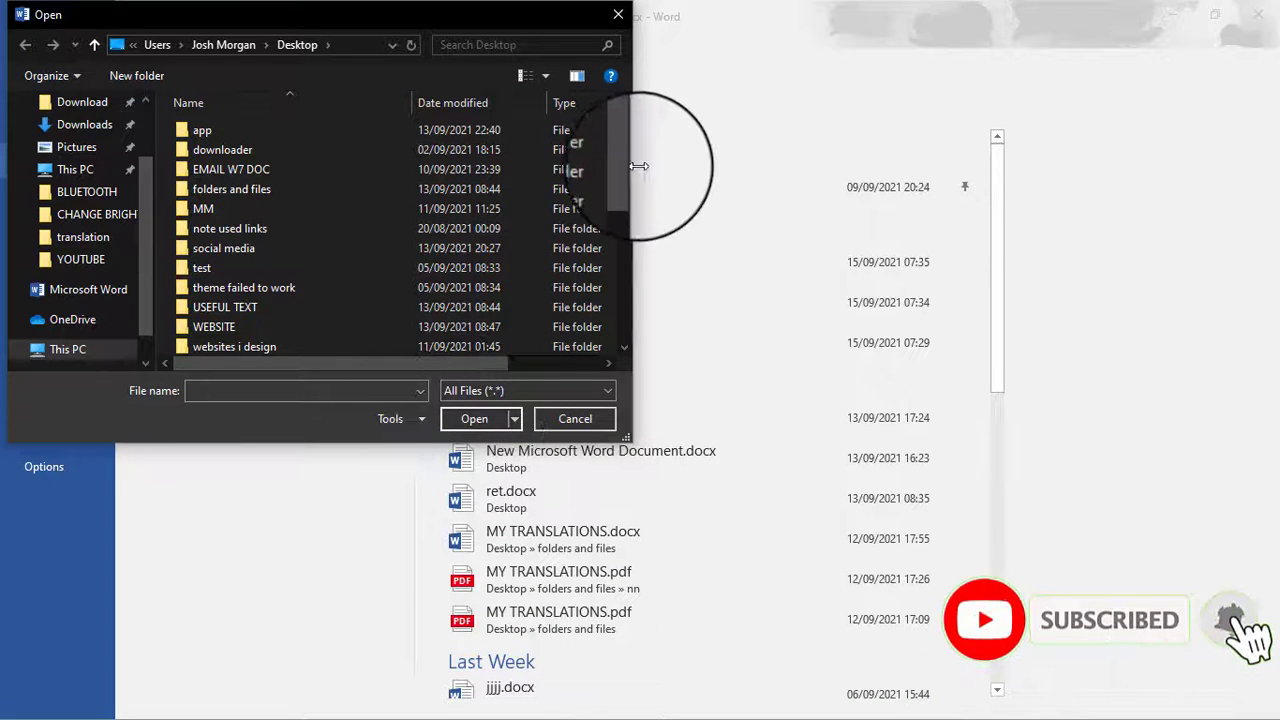
pyautogui.moveTo(626, 158); pyautogui.dragTo(623, 316)
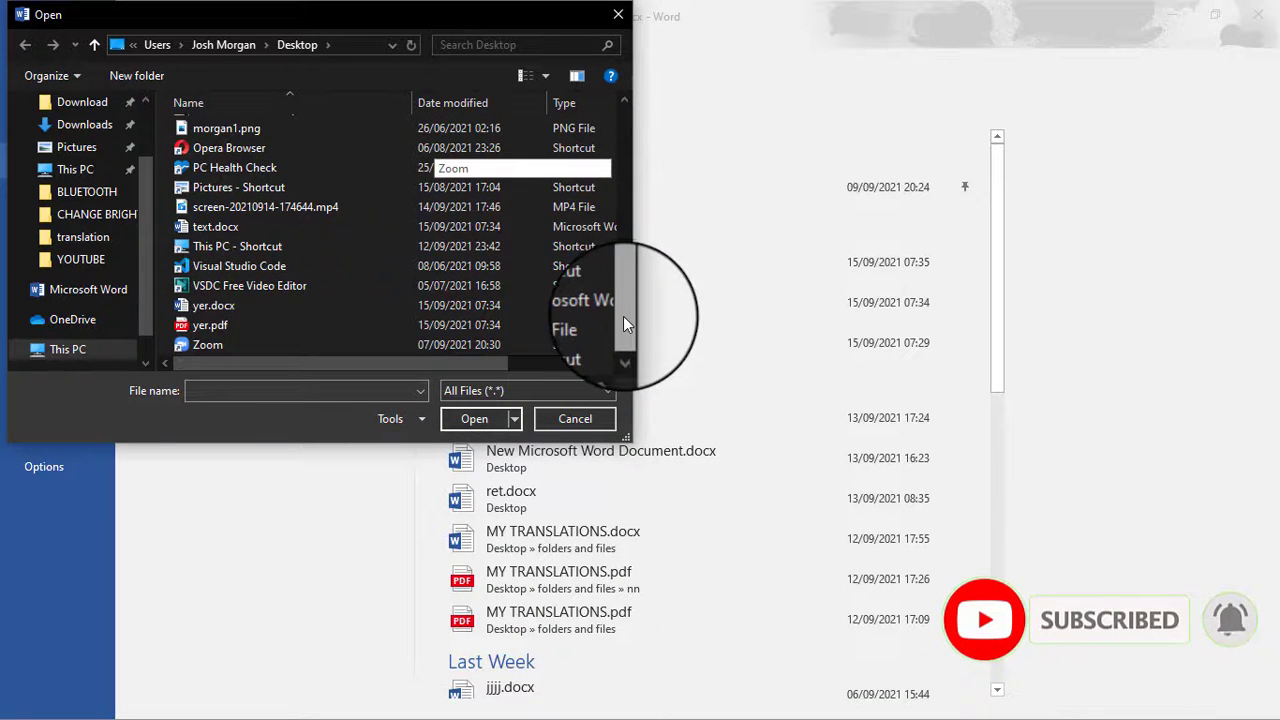
pyautogui.click(222, 333)
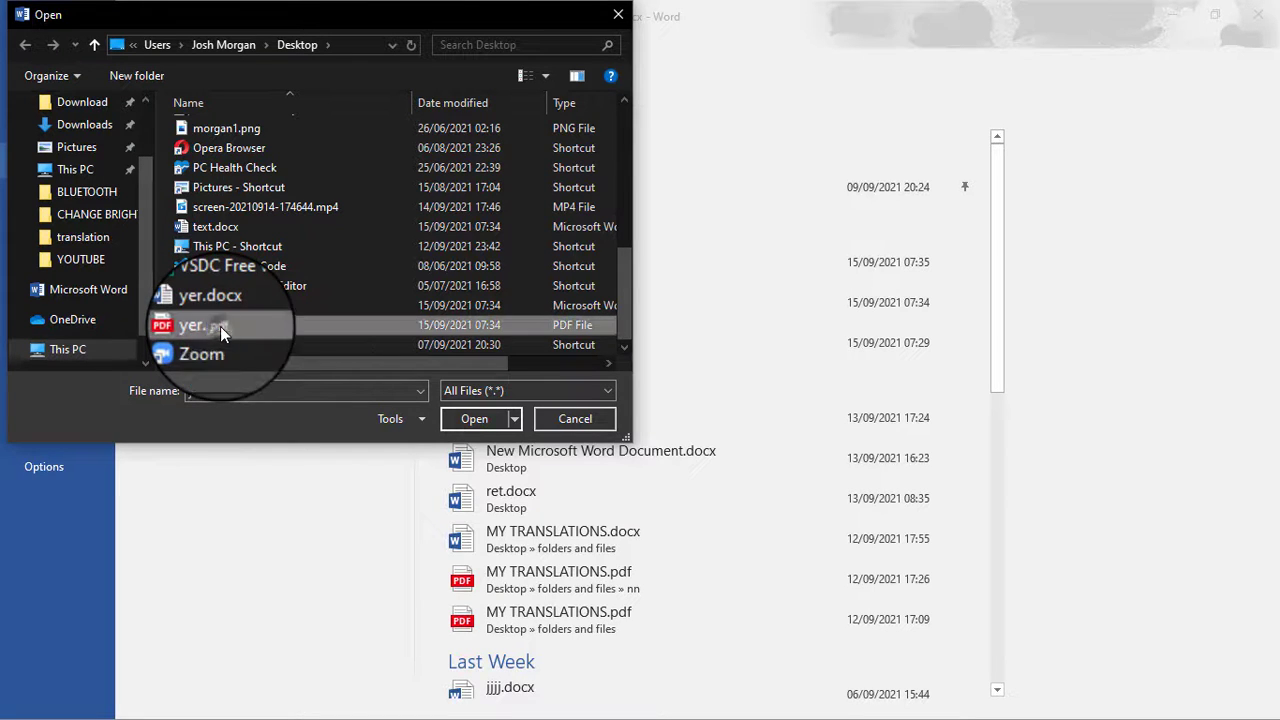
pyautogui.click(477, 419)
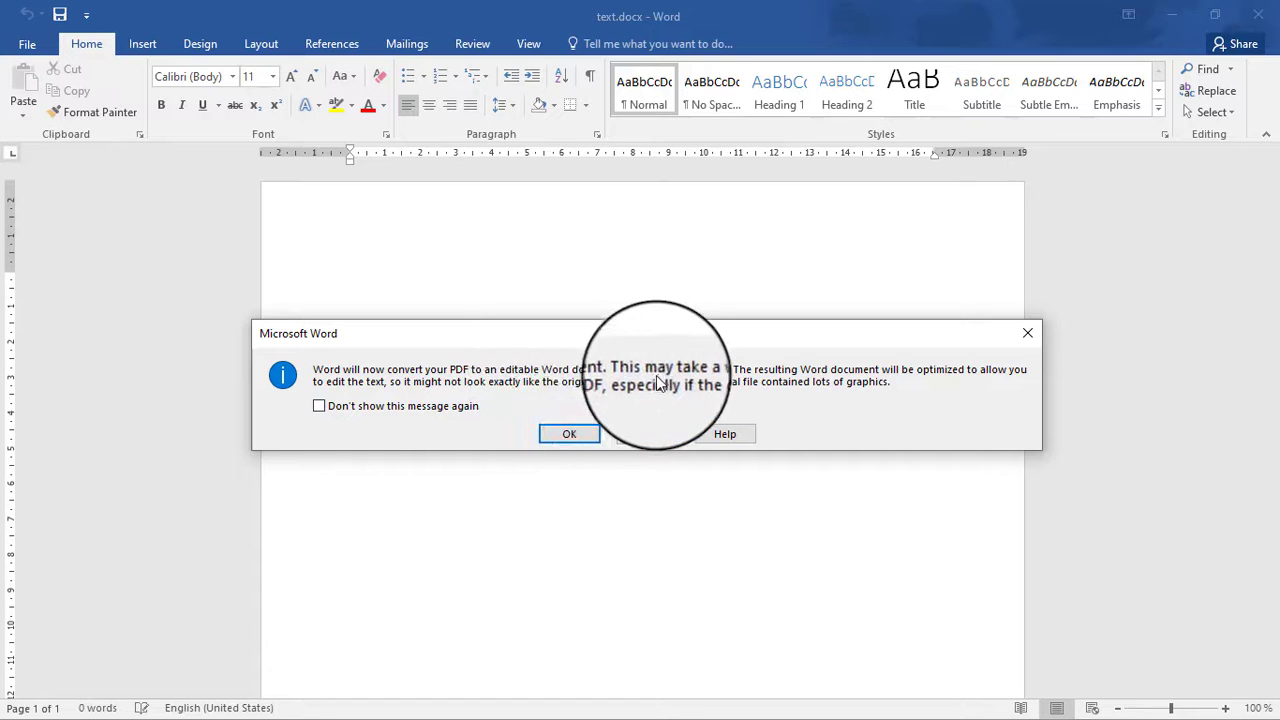
# Step: Approve the PDF conversion and add a blank line after the HINDI VERSION heading
pyautogui.click(567, 433)
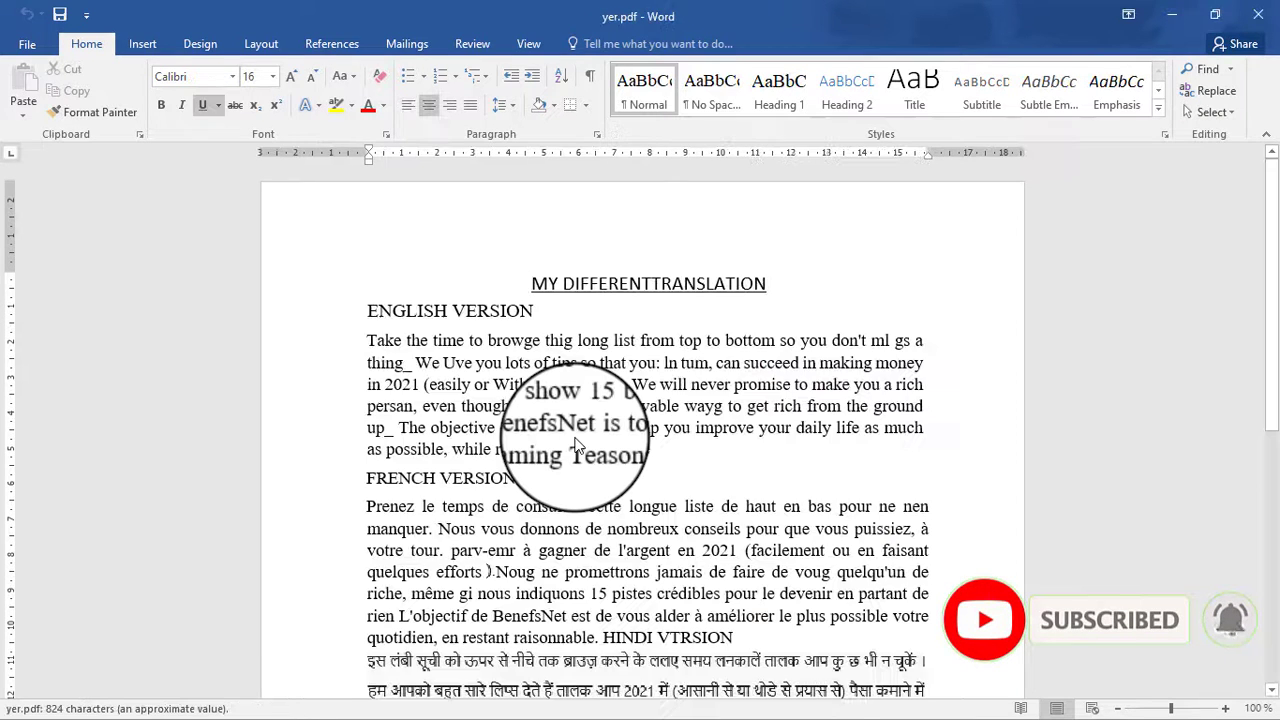
pyautogui.scroll(-5, 586, 457)
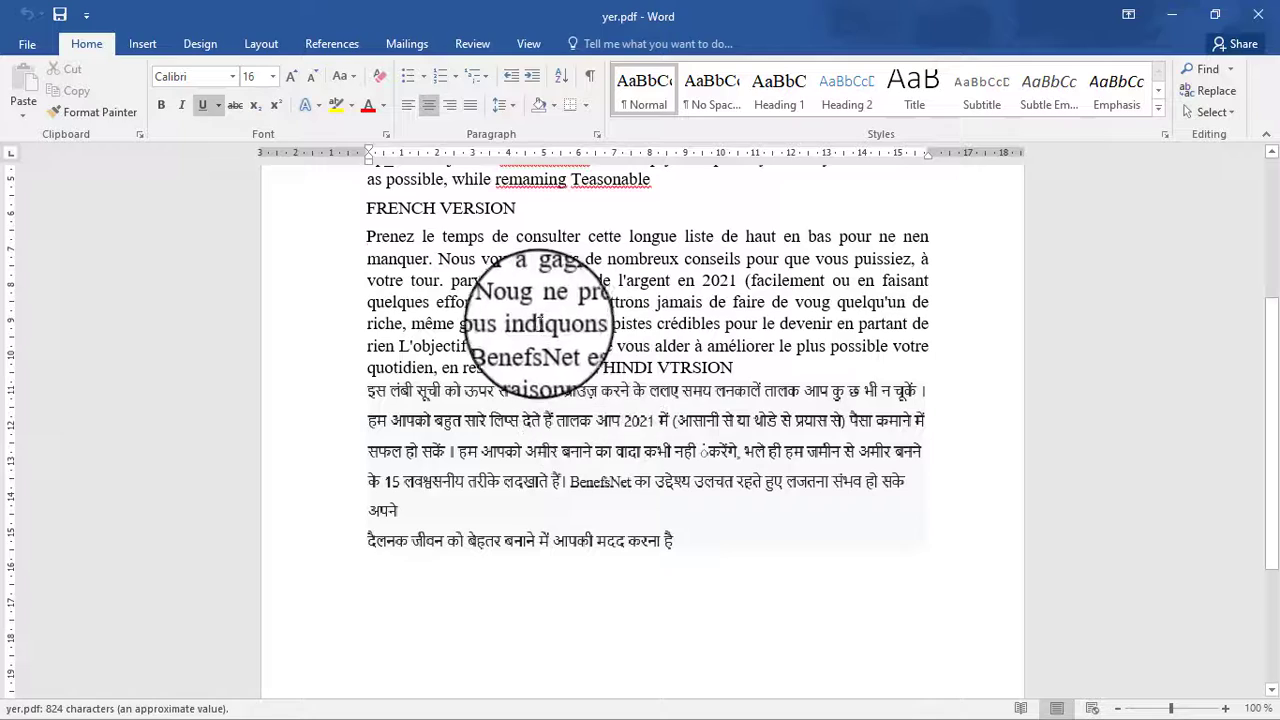
pyautogui.click(538, 323)
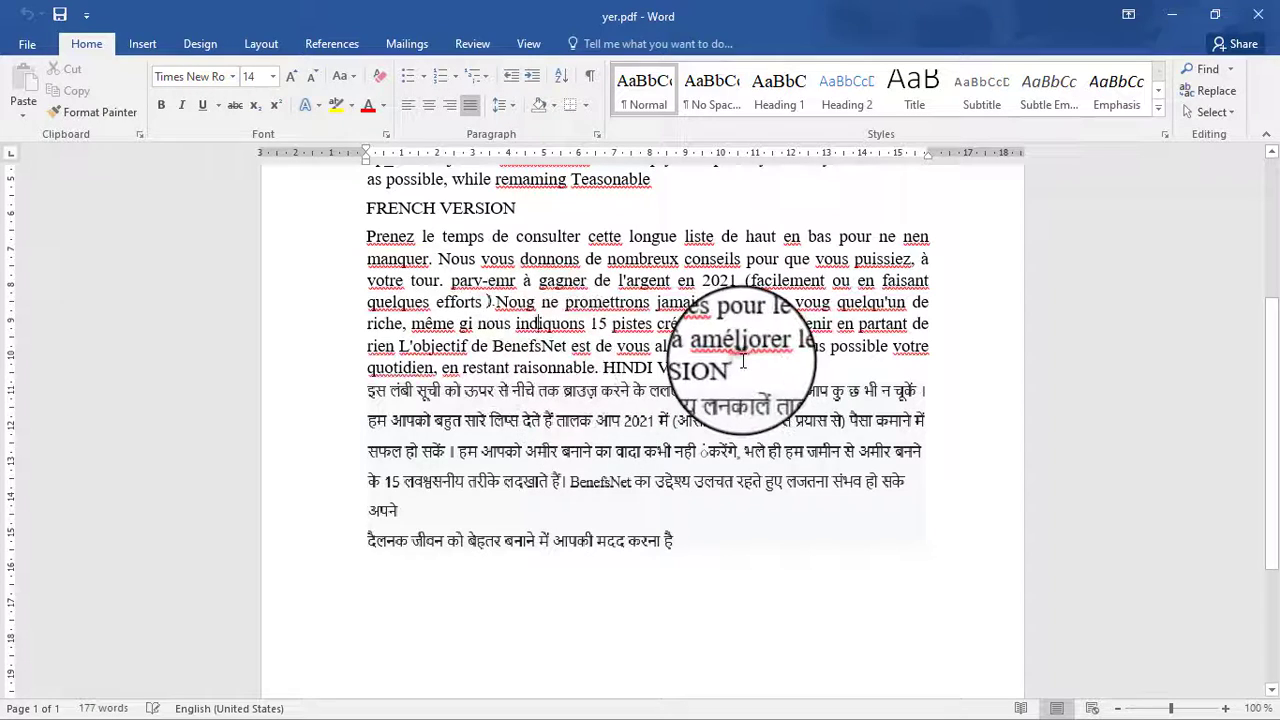
pyautogui.press('Return')
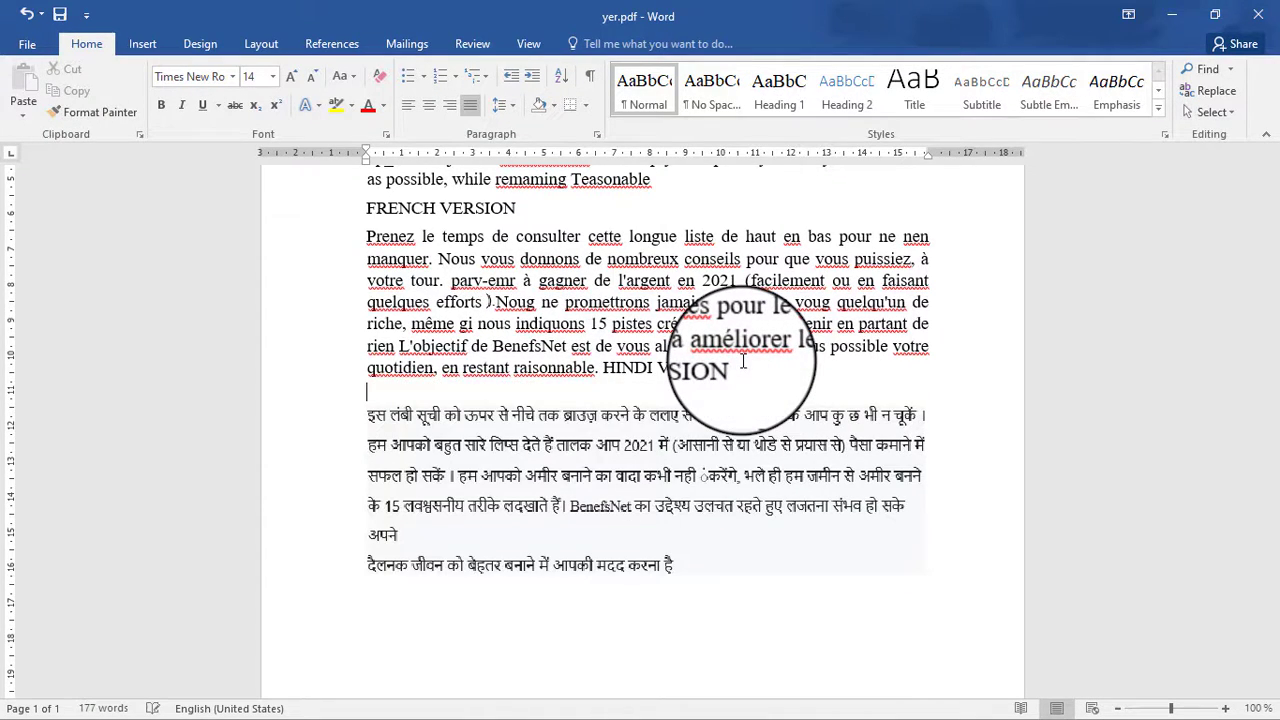